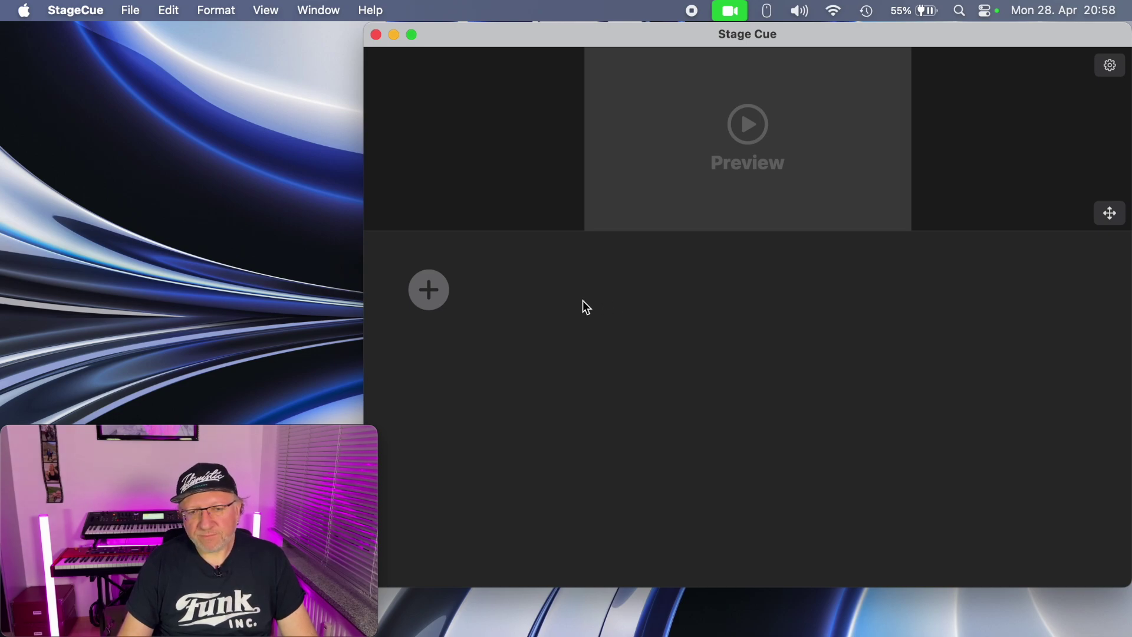
Step: Import Warble.mp4, Tunnel.mp4 and Stars.mp4 from Demo Clips as new cue tiles
left_click(431, 289)
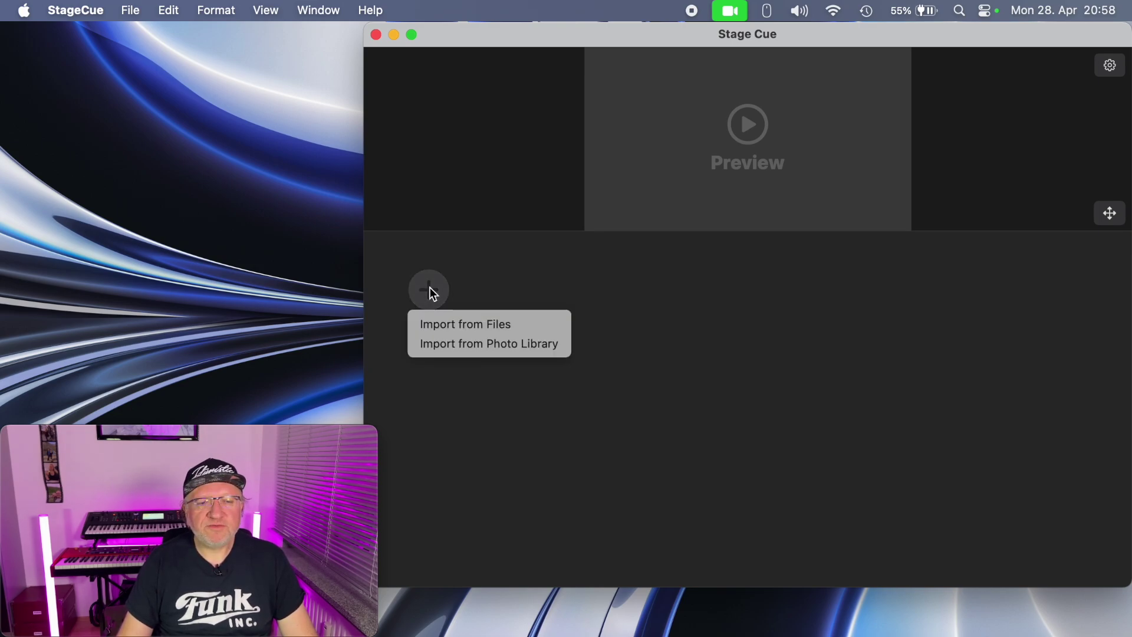
left_click(493, 326)
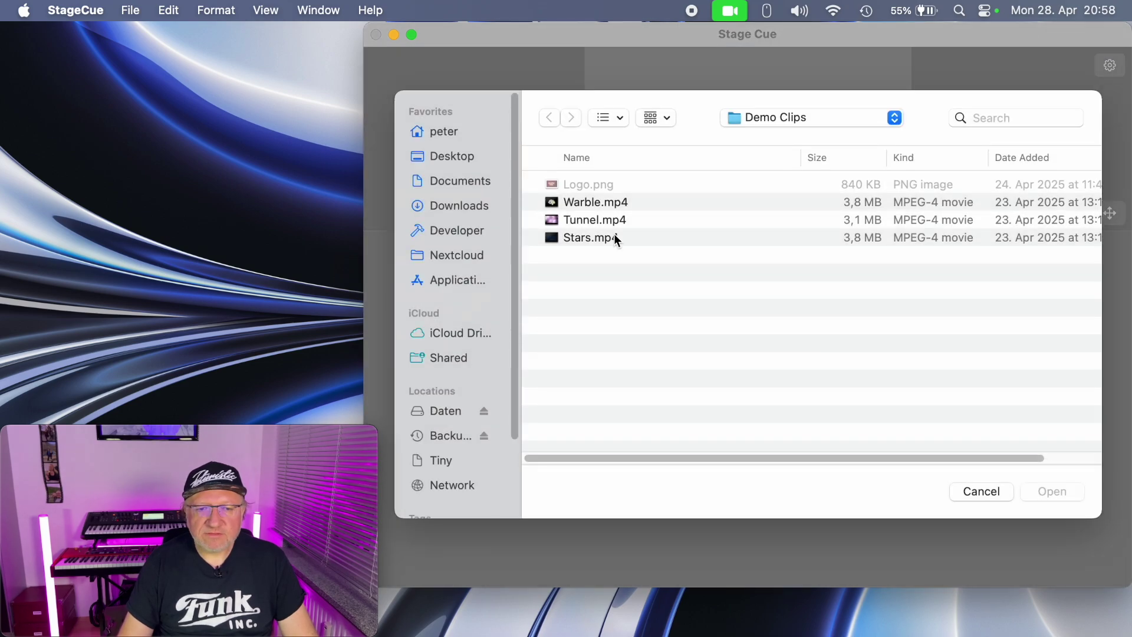
left_click(608, 203)
left_click(600, 239, "shift")
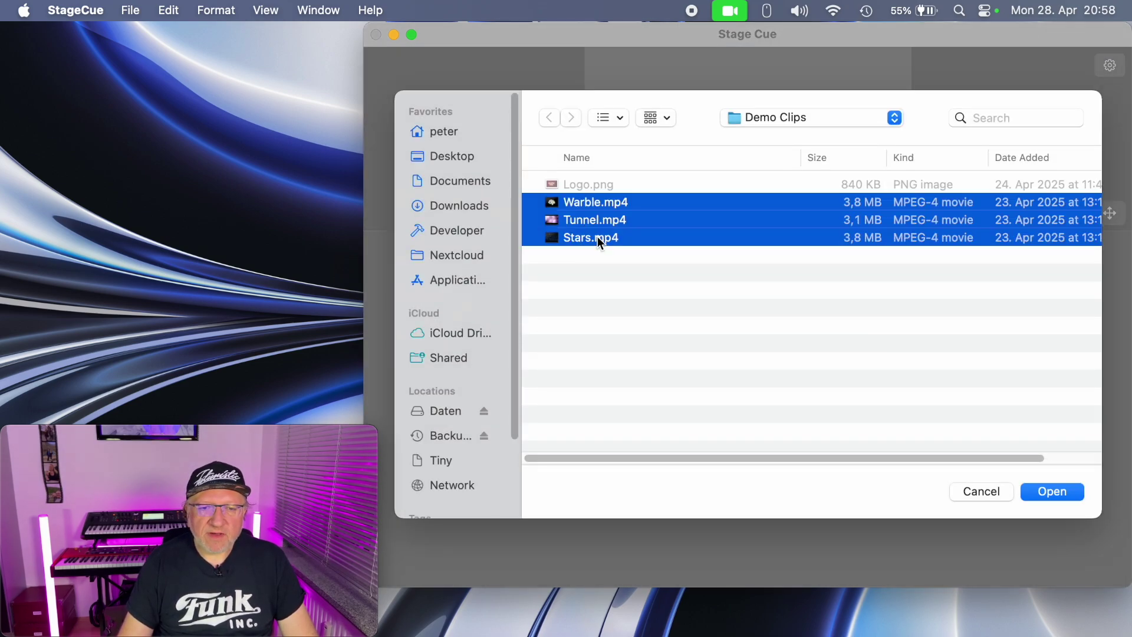
left_click(1053, 492)
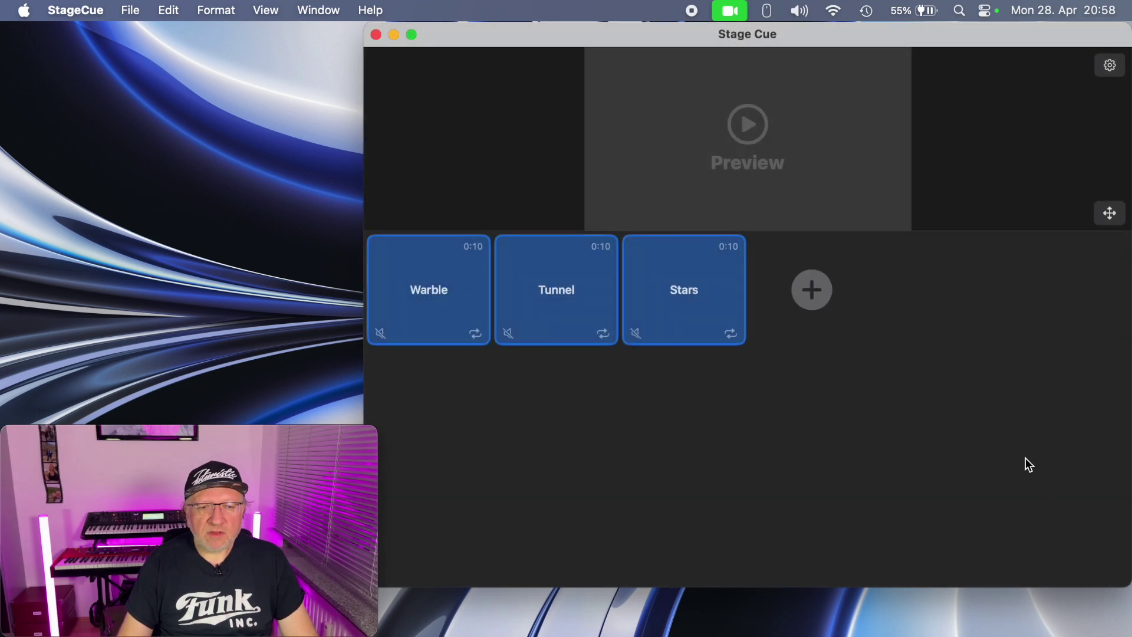
Step: Test-play the Warble, Tunnel and Stars cues in turn, then stop Stars
left_click(416, 278)
left_click(590, 285)
left_click(679, 289)
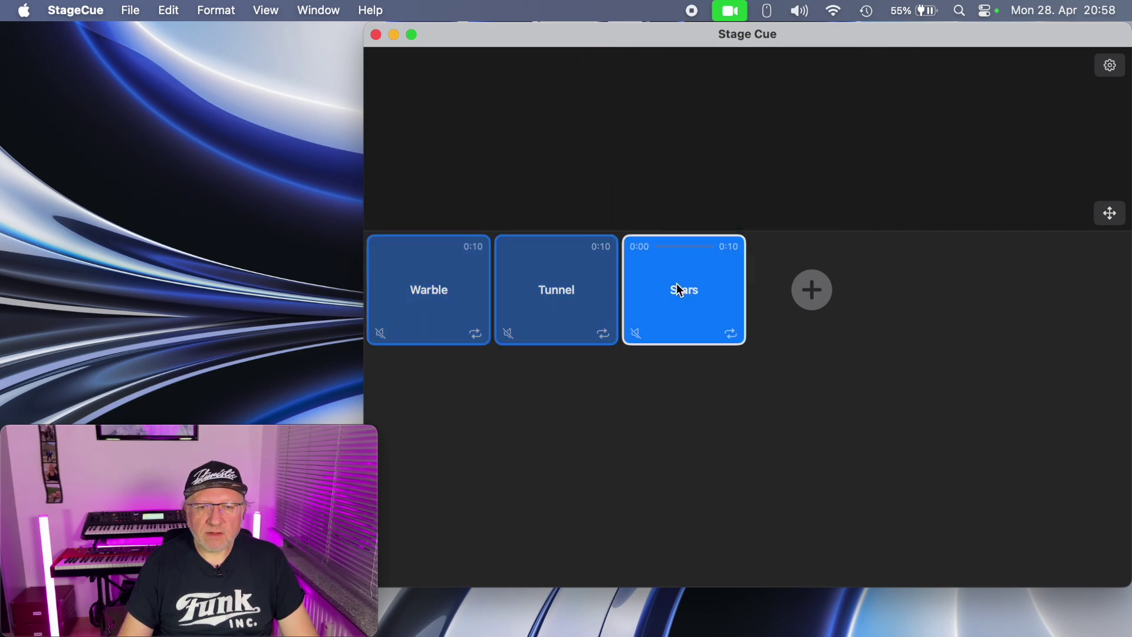
left_click(679, 289)
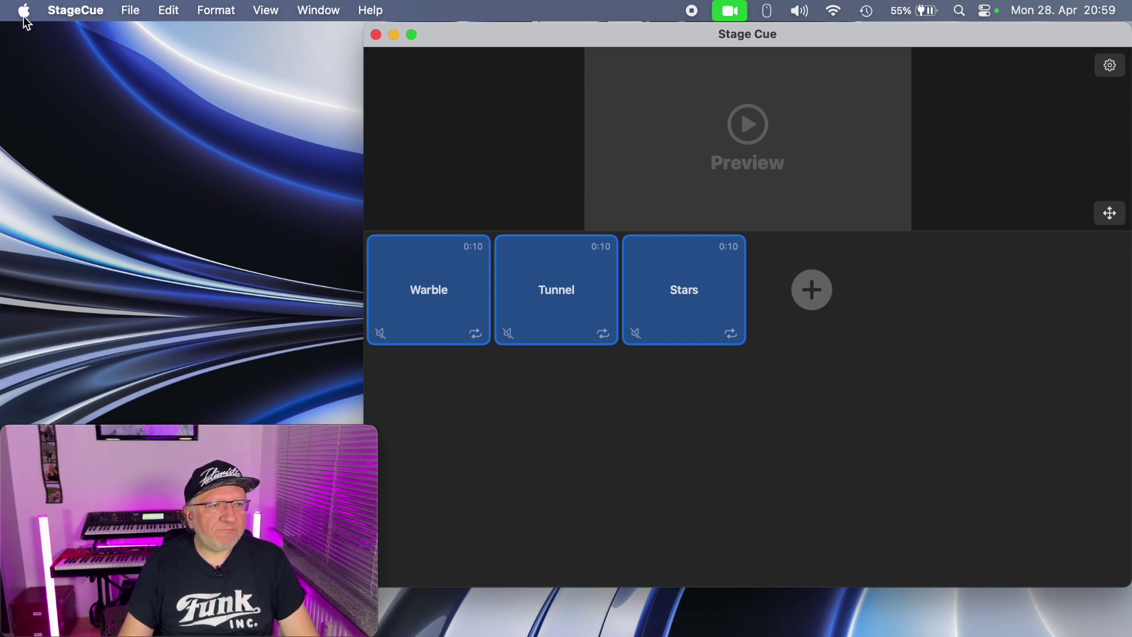
left_click(128, 10)
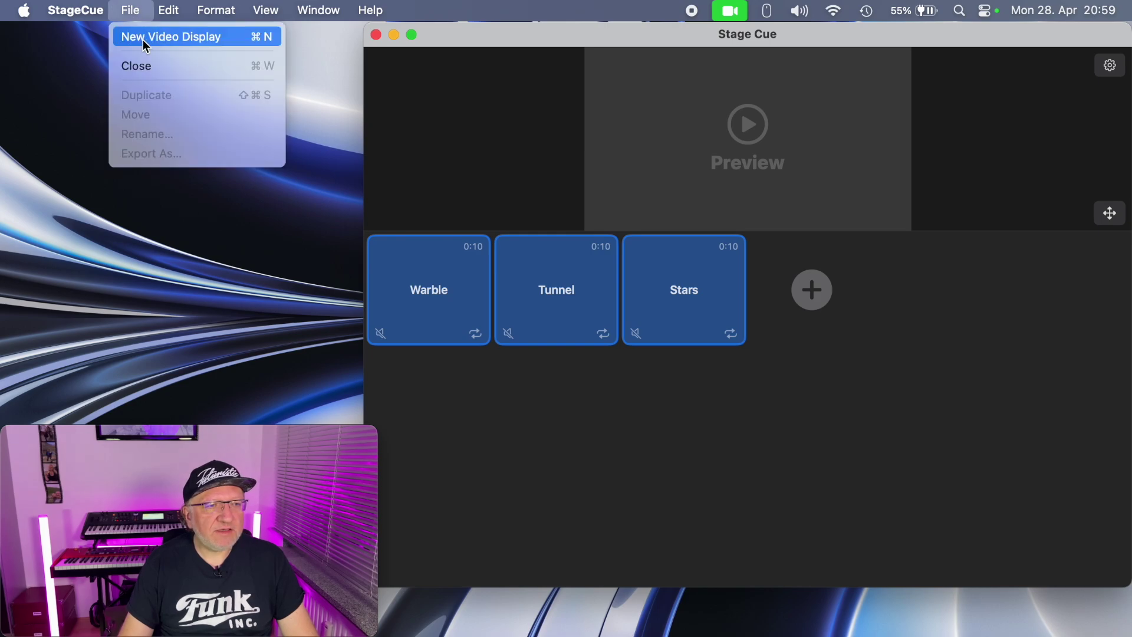
left_click(199, 38)
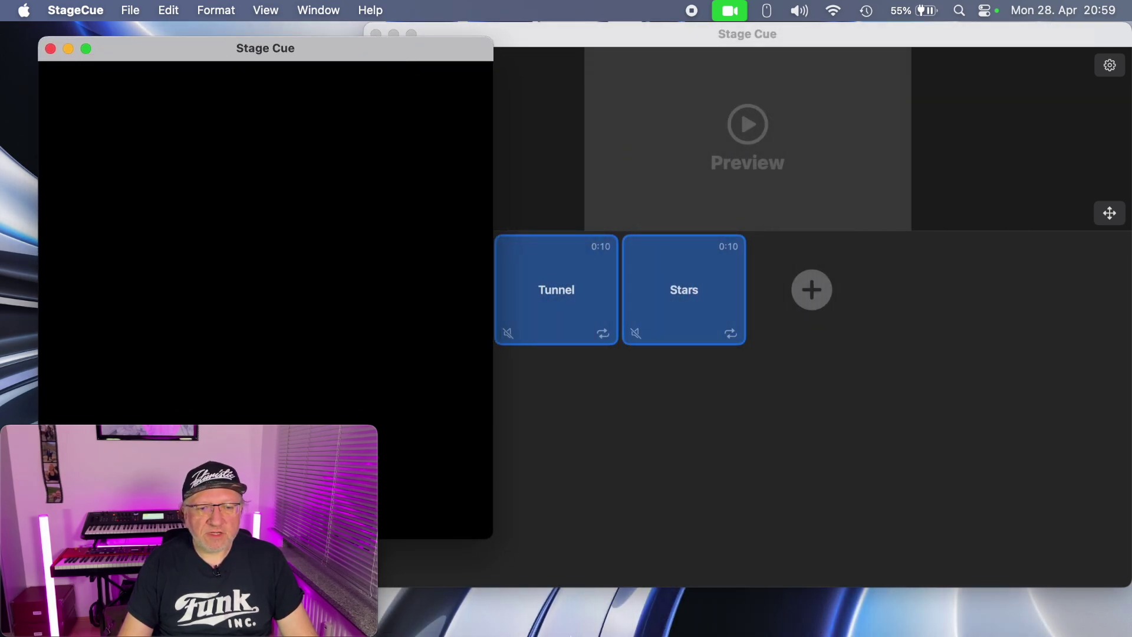
left_click_drag(489, 535, 482, 385)
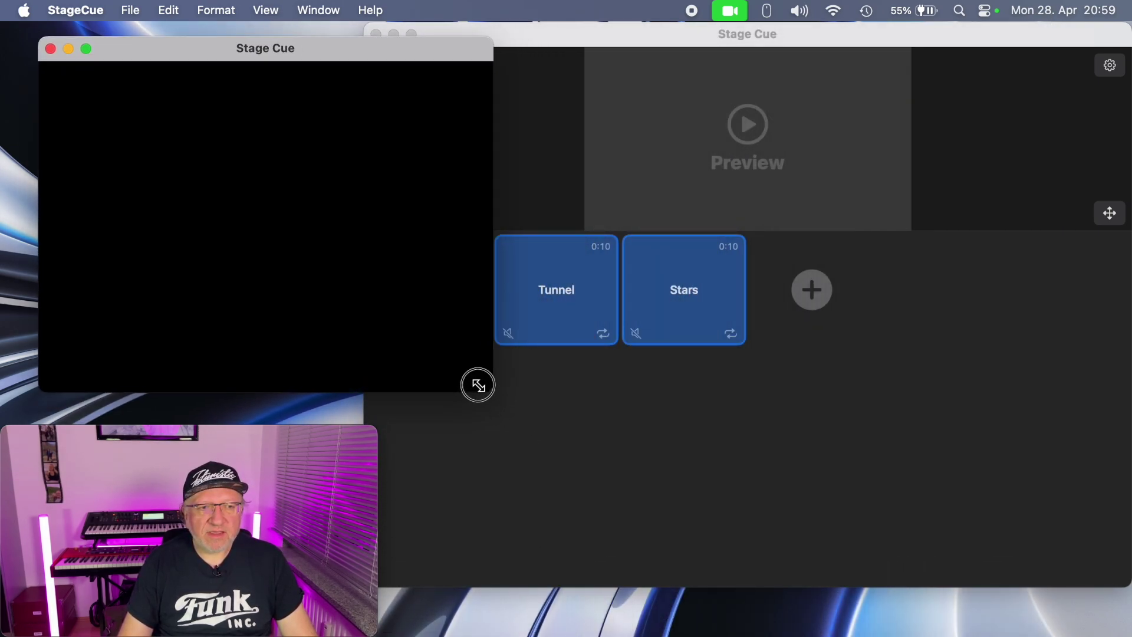
mouse_move(85, 50)
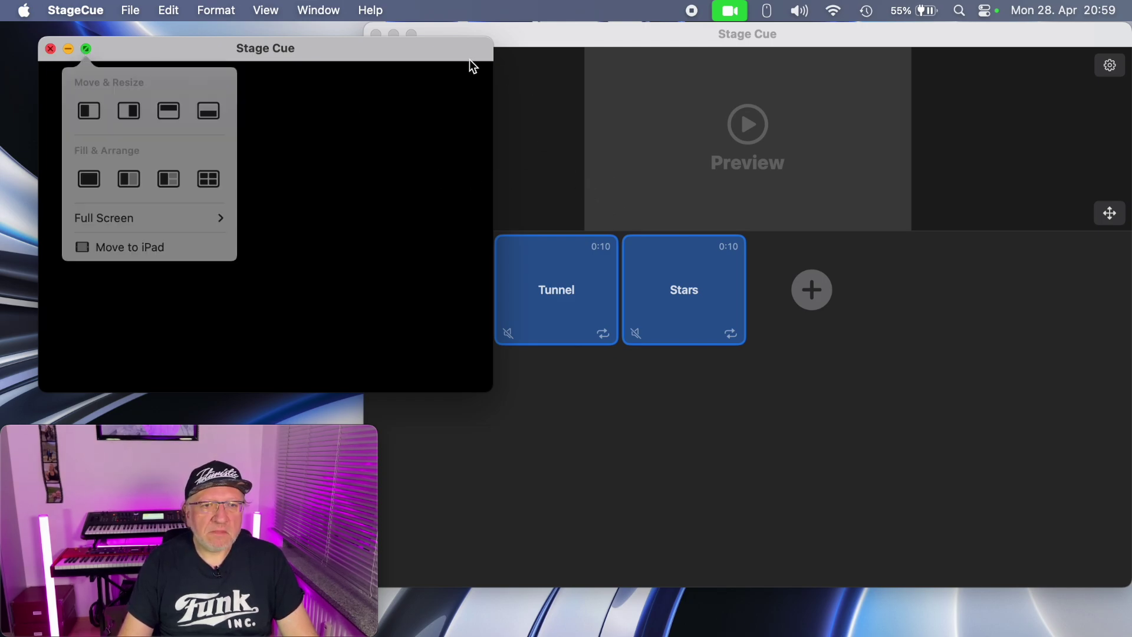
left_click_drag(450, 45, 426, 57)
left_click(538, 44)
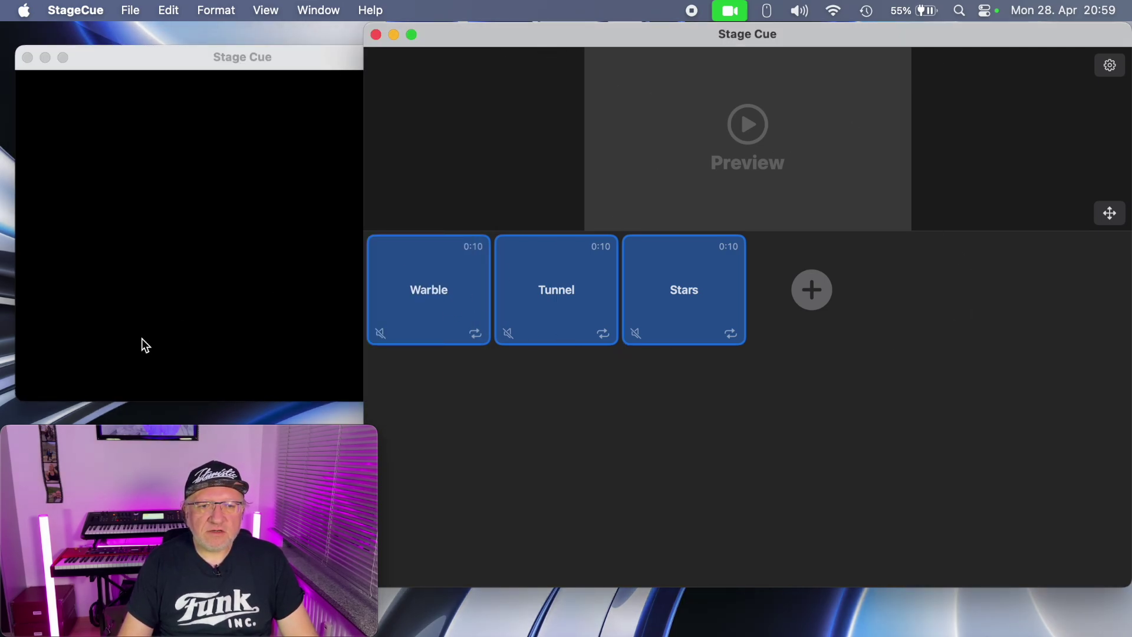
left_click(409, 313)
left_click(567, 302)
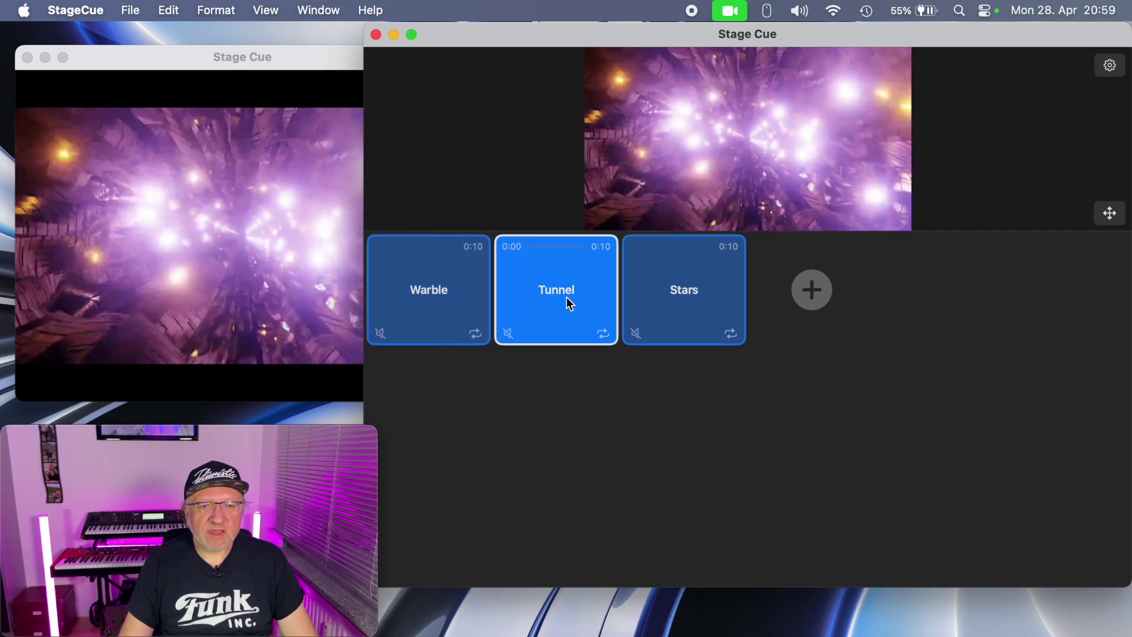
left_click(688, 298)
left_click(688, 292)
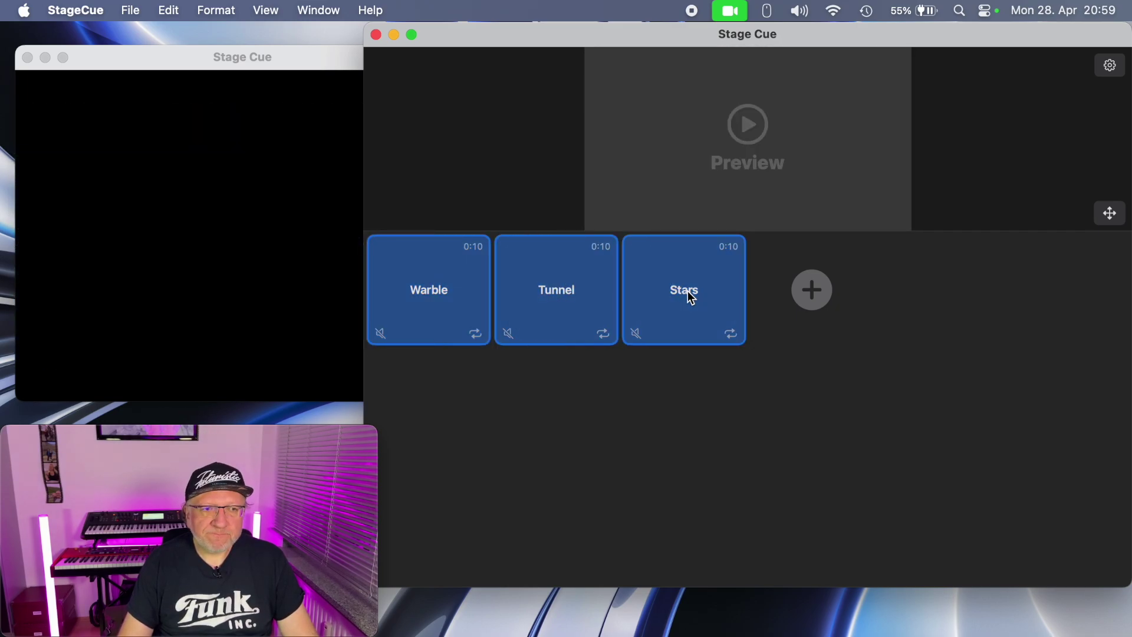
left_click(27, 57)
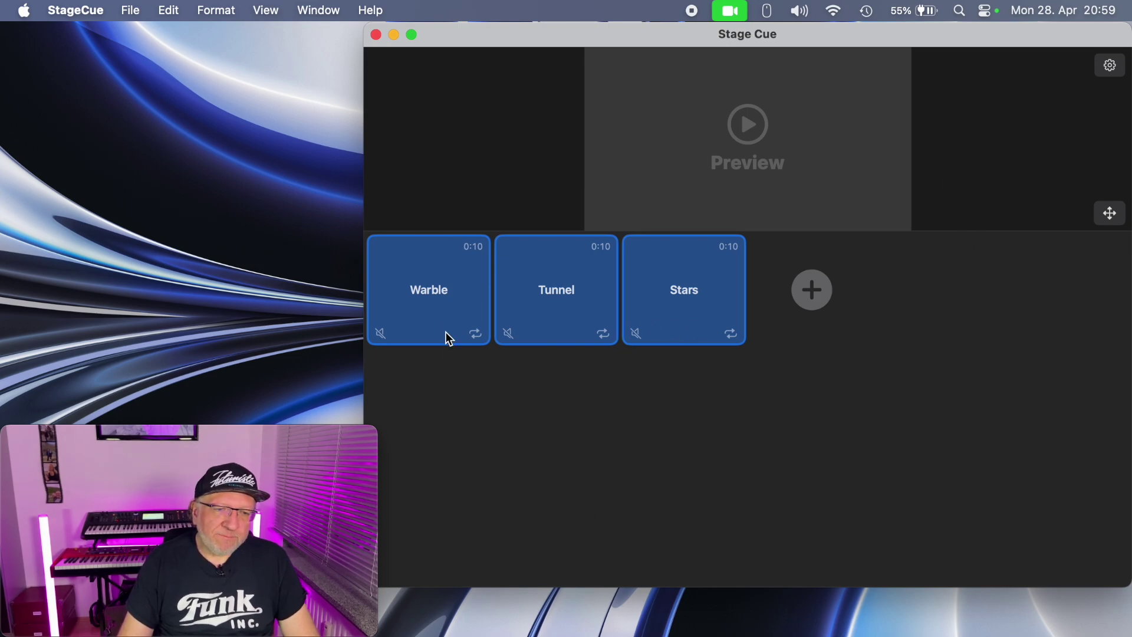
Step: Retitle the Warble cue 'Warble FX' and set its tile colour to Lime green
double_click(436, 295)
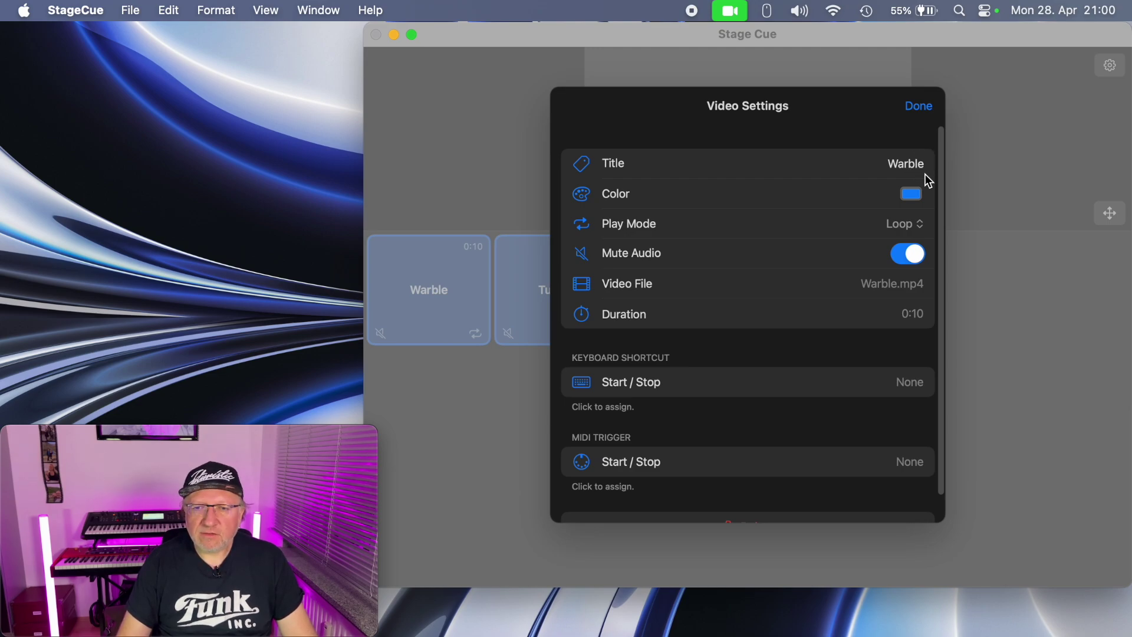
type("FX")
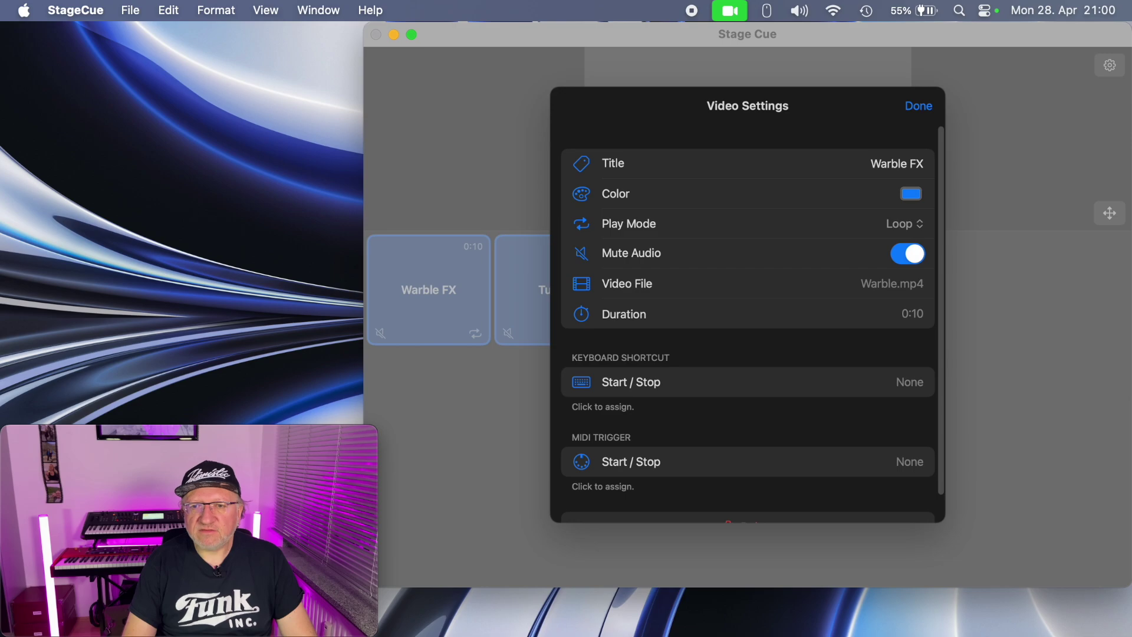
left_click(911, 194)
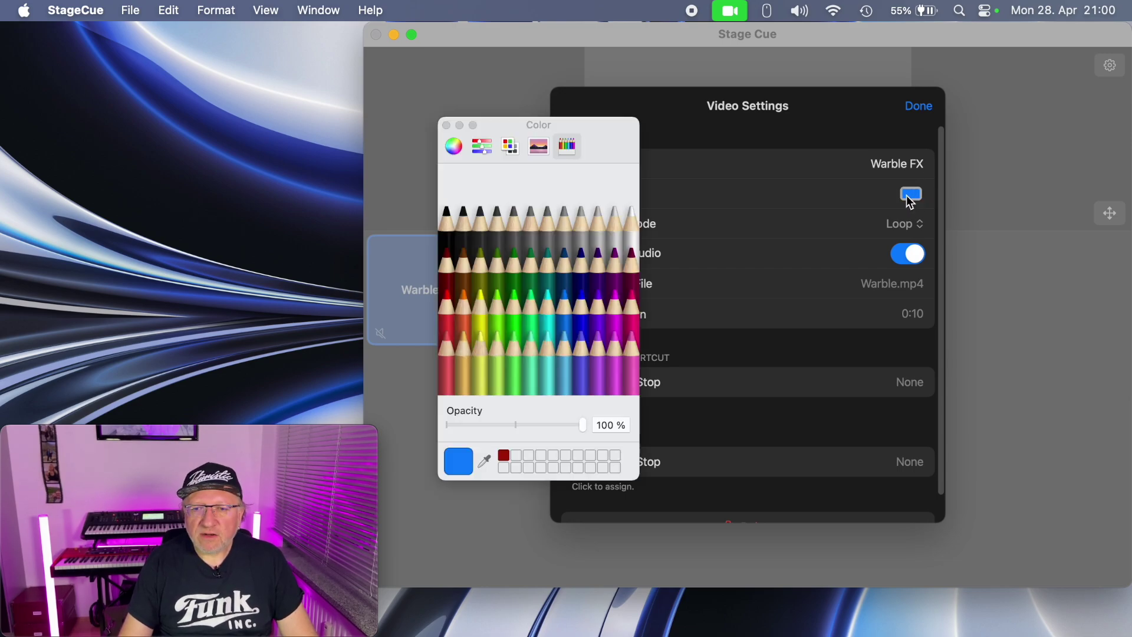
left_click(500, 318)
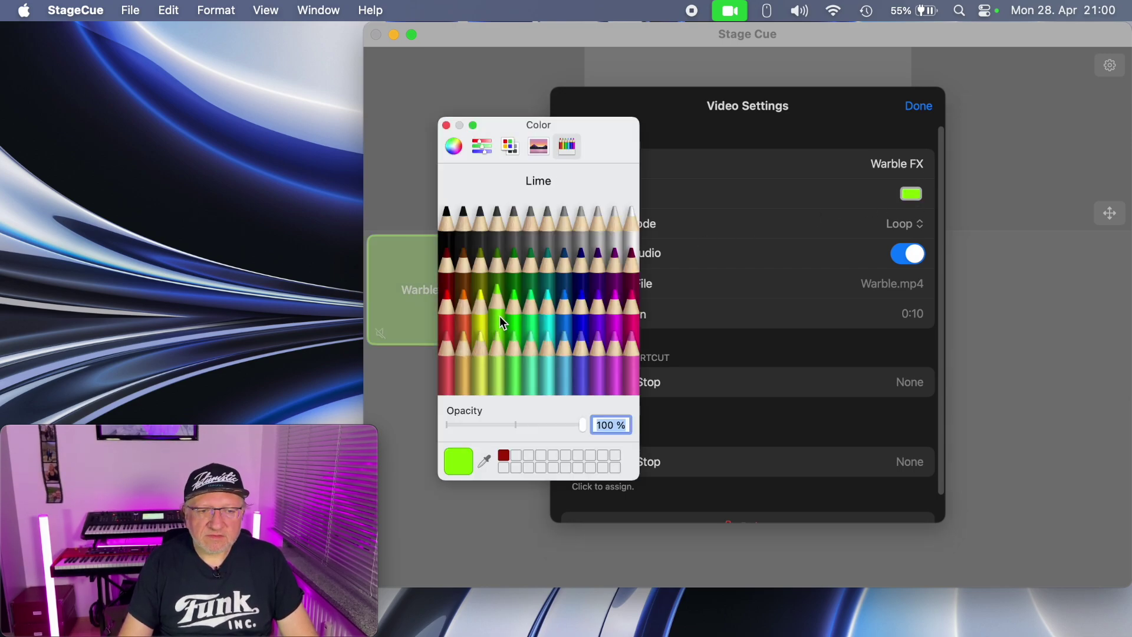
left_click(446, 125)
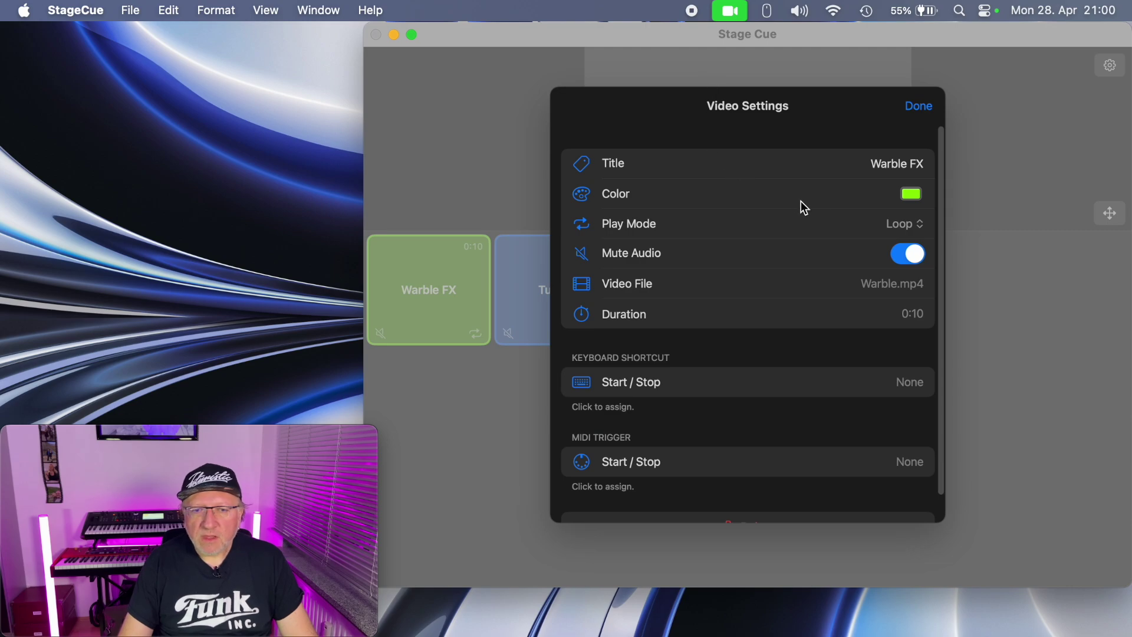
left_click(900, 230)
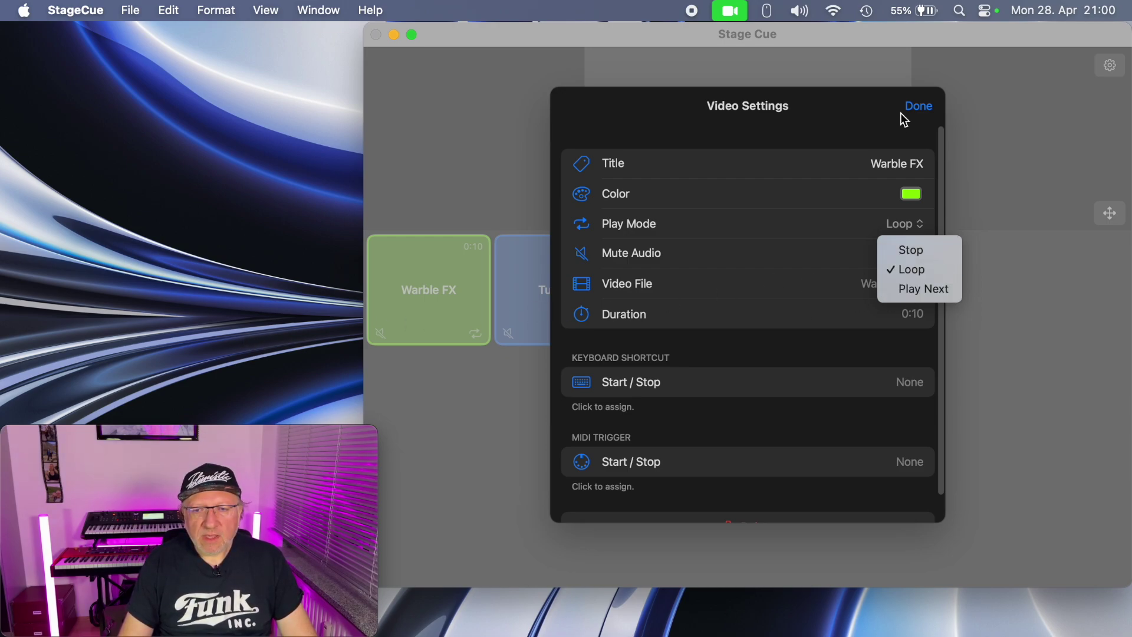
left_click(842, 136)
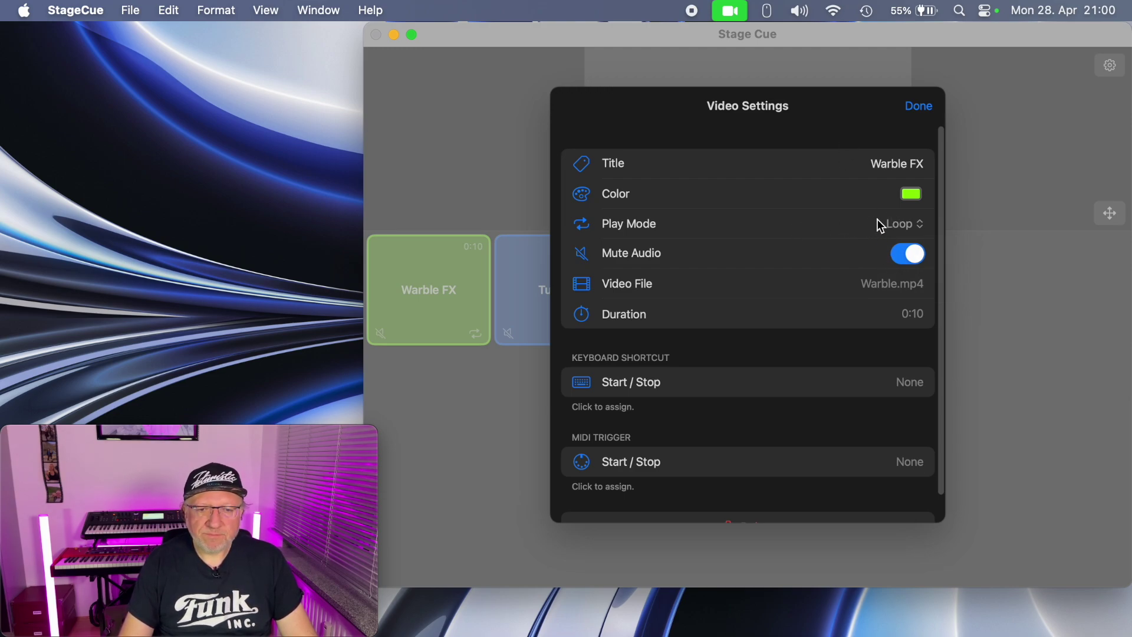
left_click(906, 266)
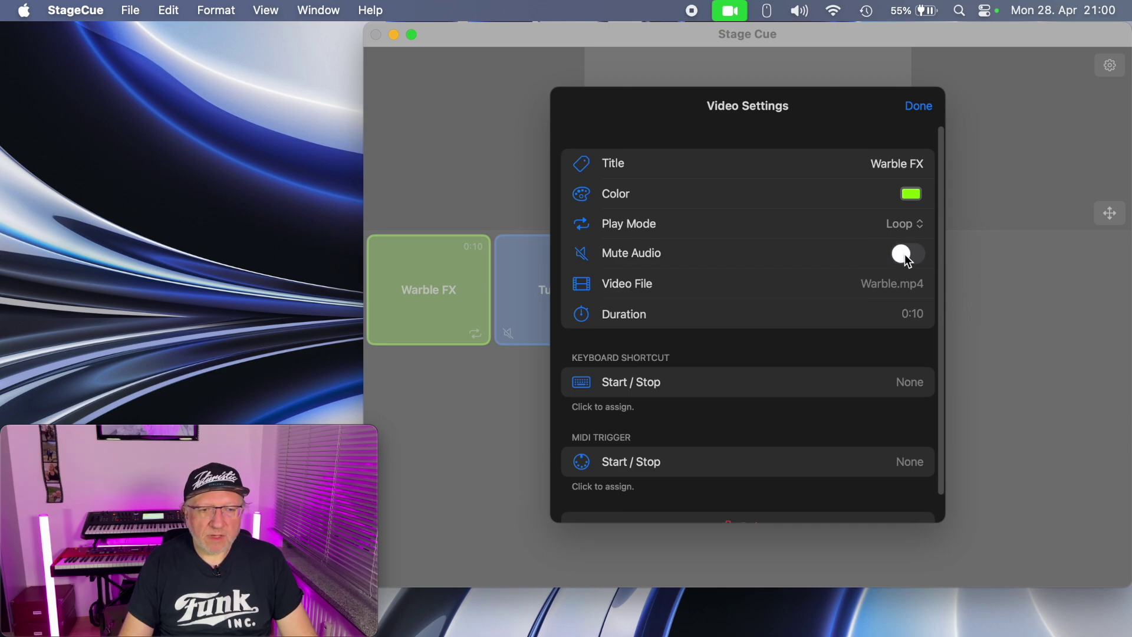
left_click(907, 259)
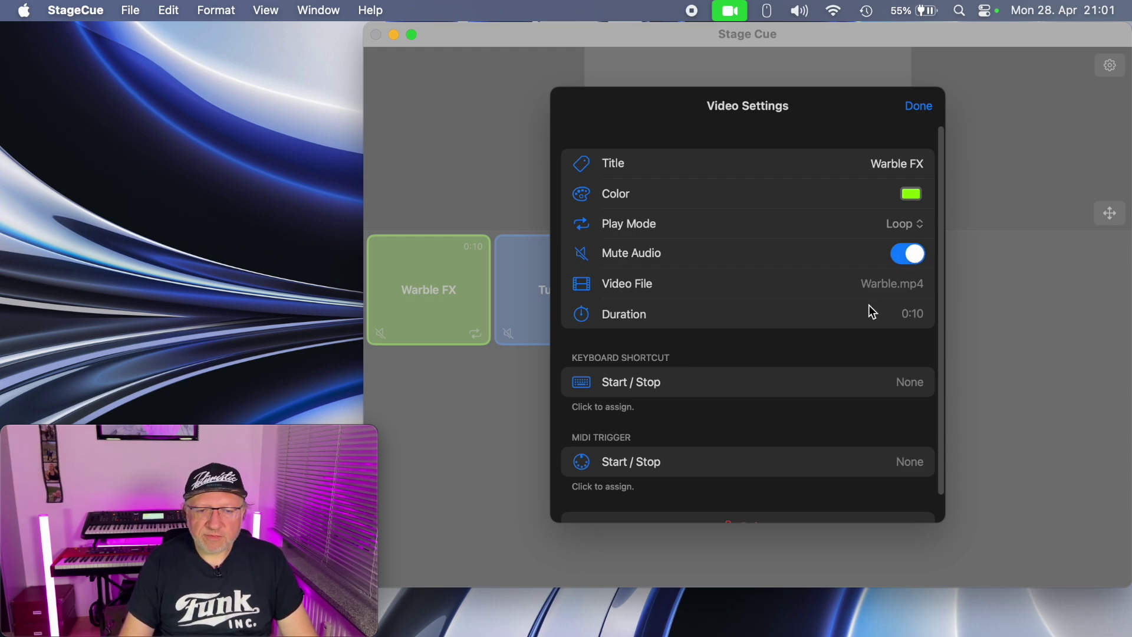
scroll(870, 307, "down", 2)
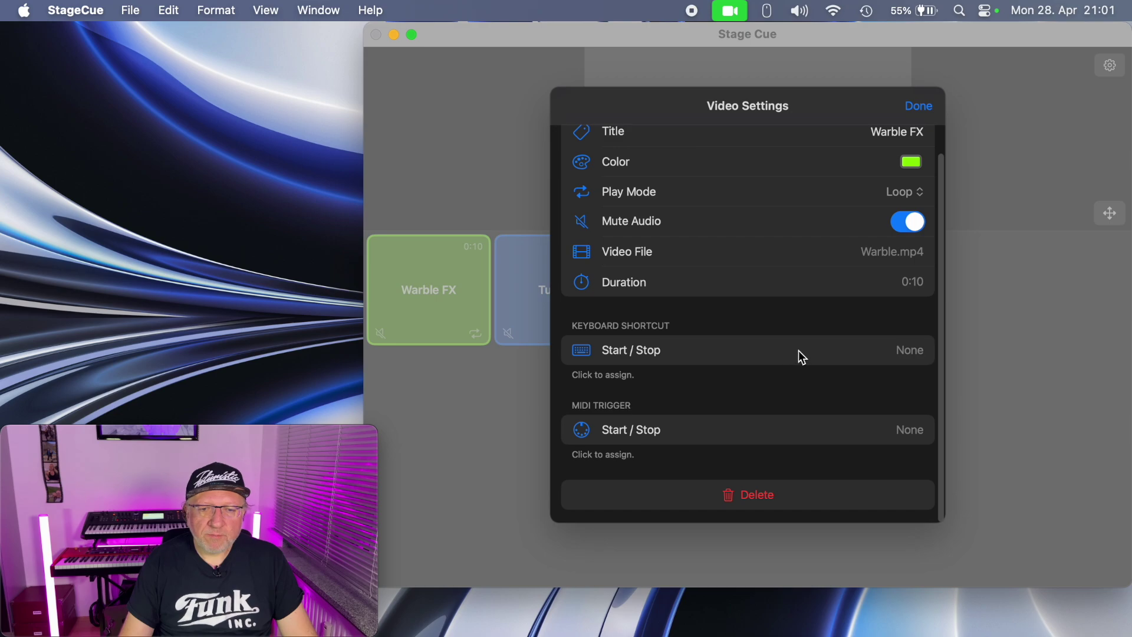
left_click(884, 354)
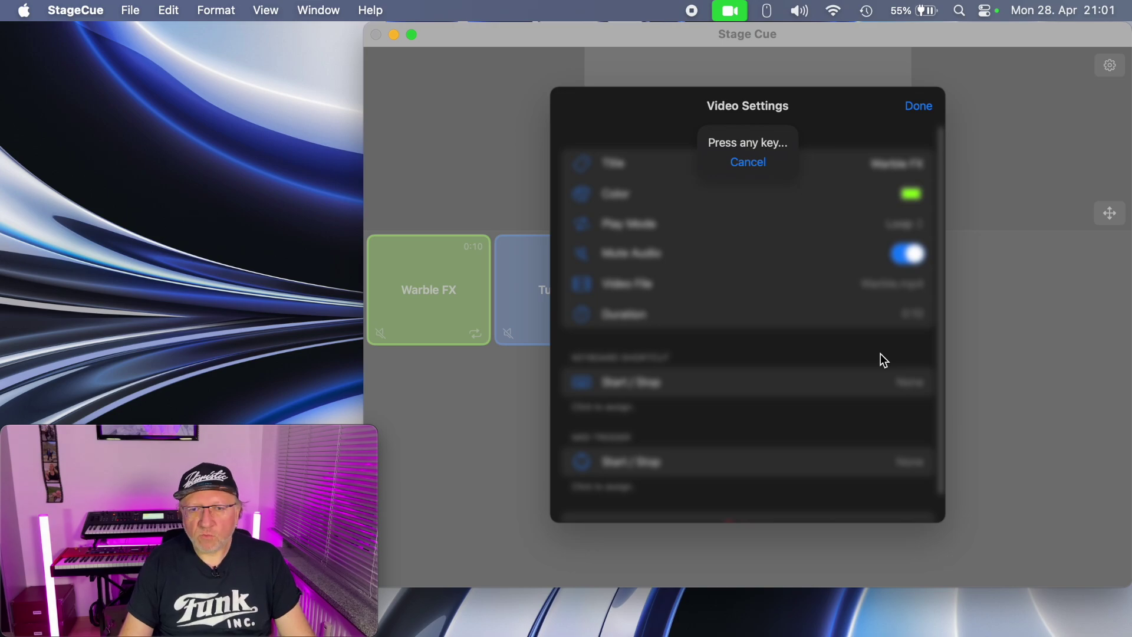
key("1")
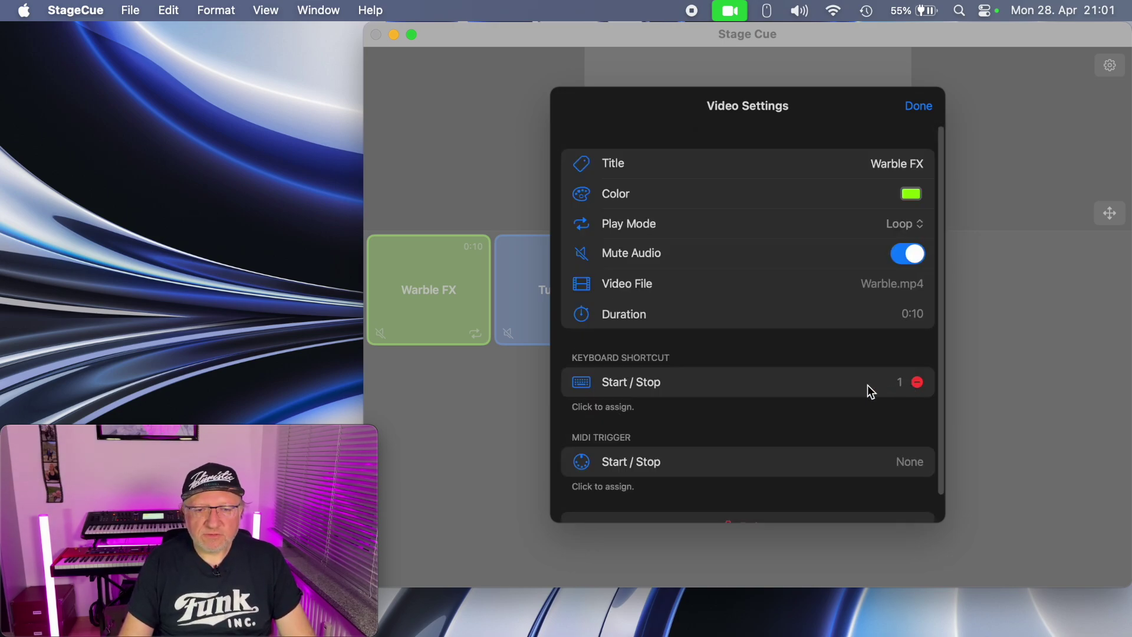
scroll(864, 450, "down", 1)
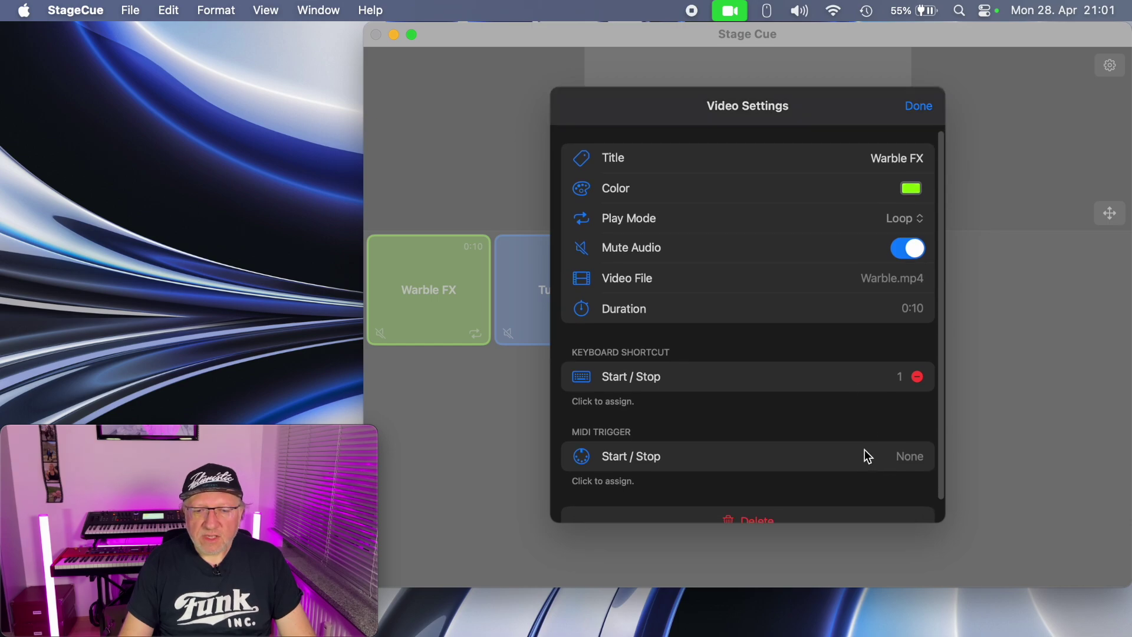
scroll(866, 457, "down", 2)
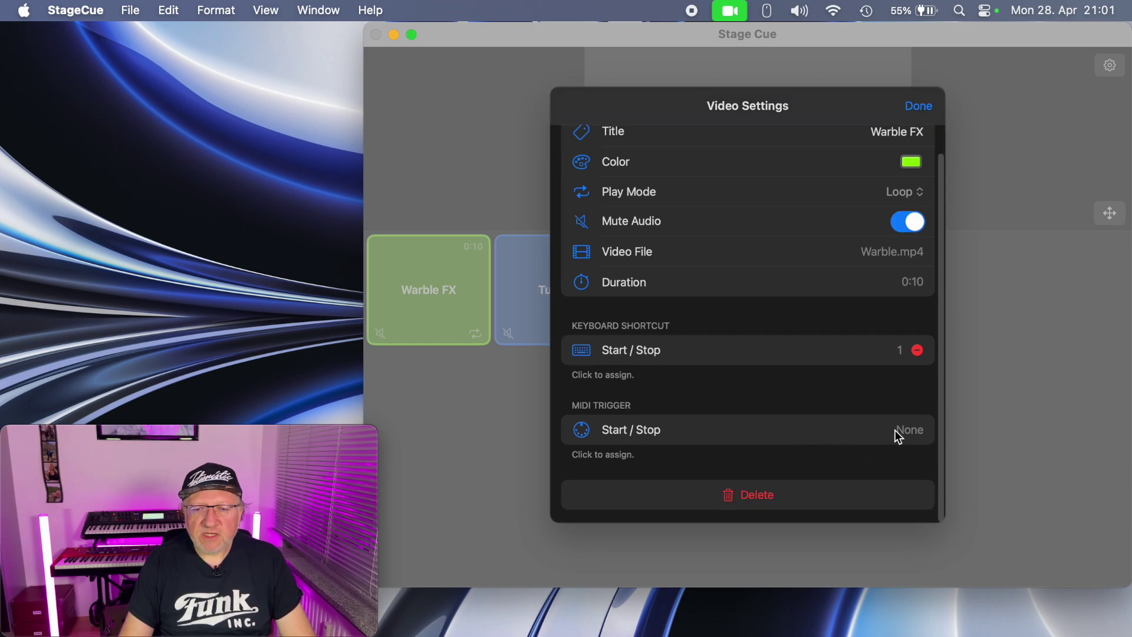
left_click(767, 435)
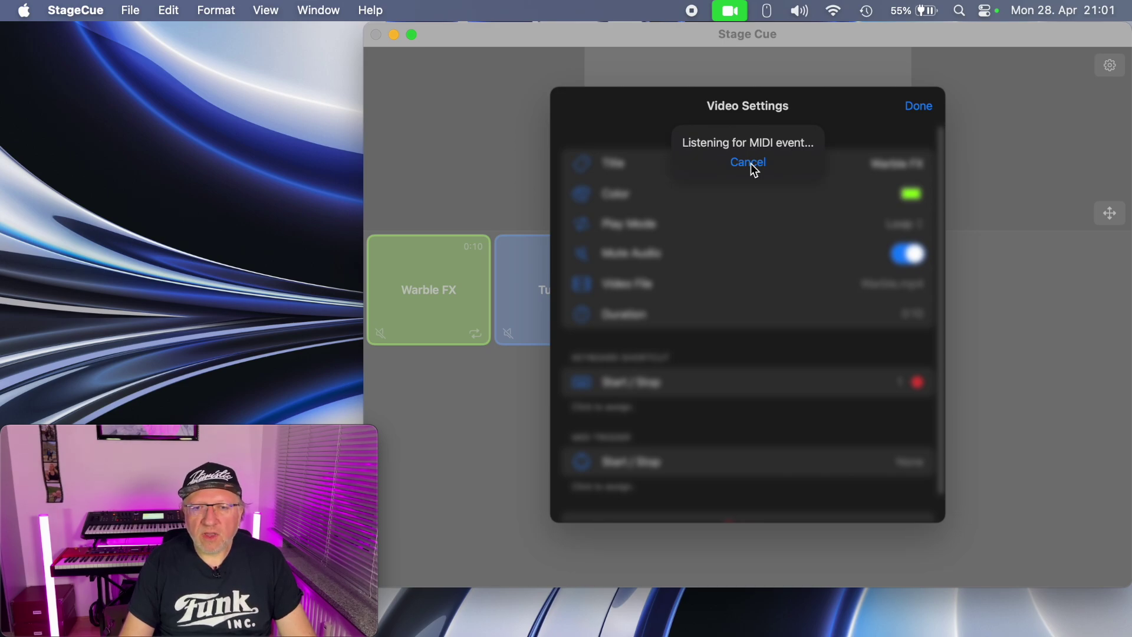
left_click(749, 164)
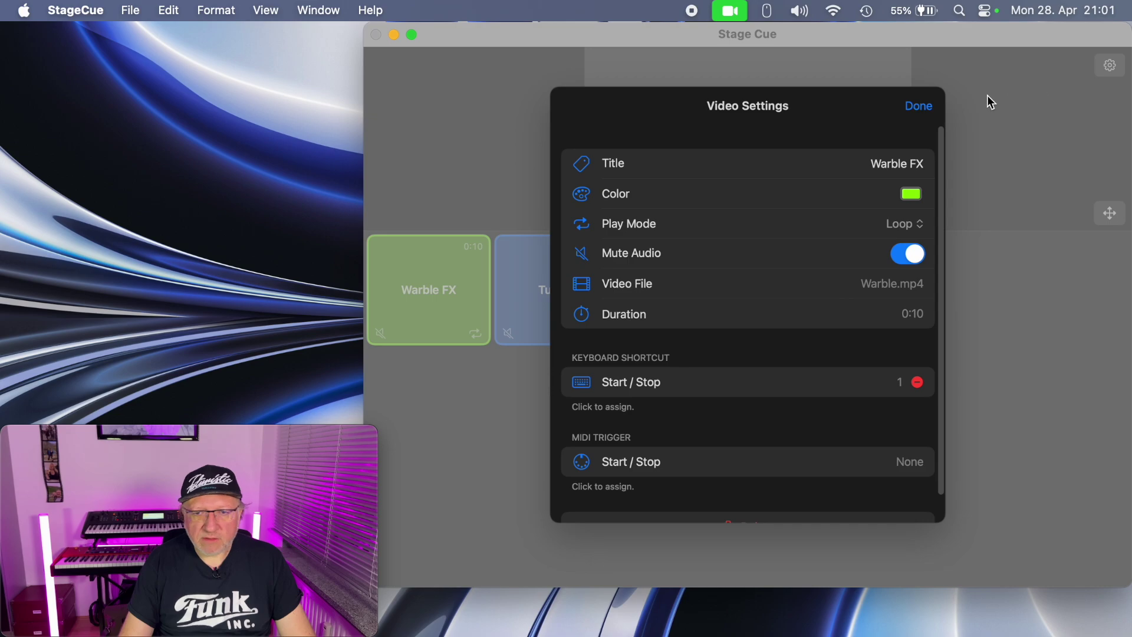
Step: In move mode, drag the Stars tile ahead of Tunnel to order Warble FX, Stars, Tunnel
left_click(921, 115)
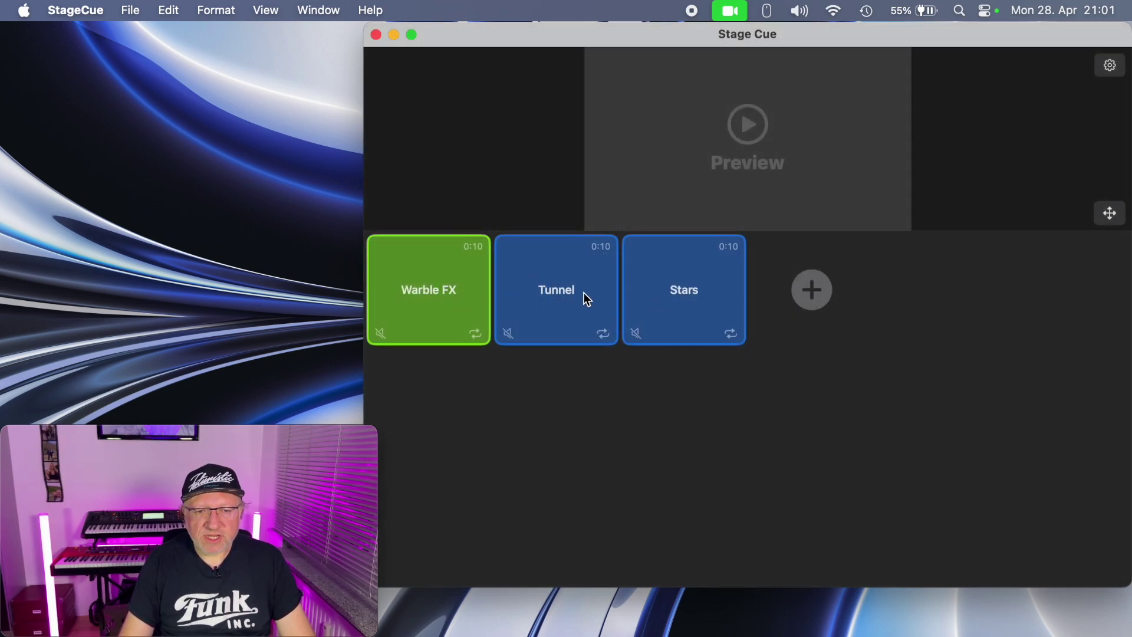
left_click(1111, 215)
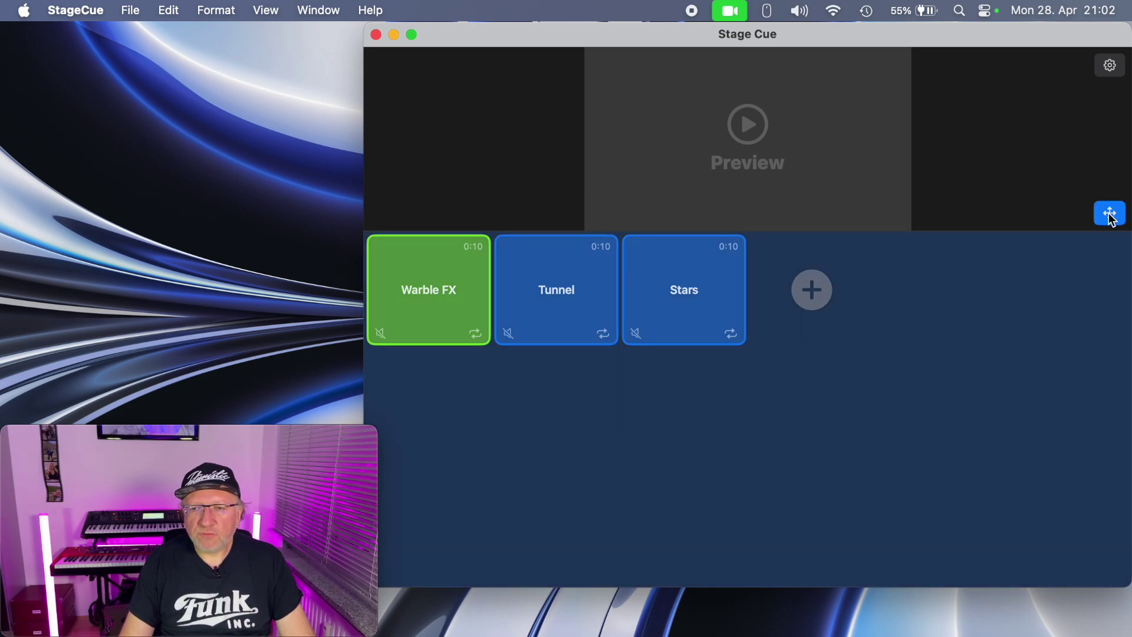
left_click(680, 292)
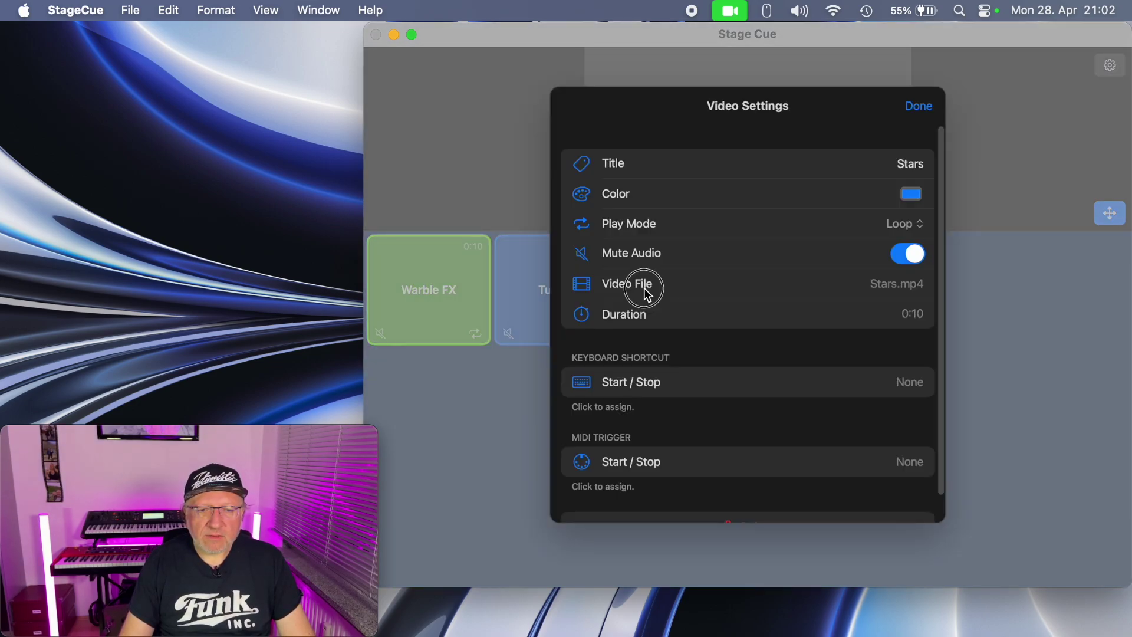
left_click(918, 106)
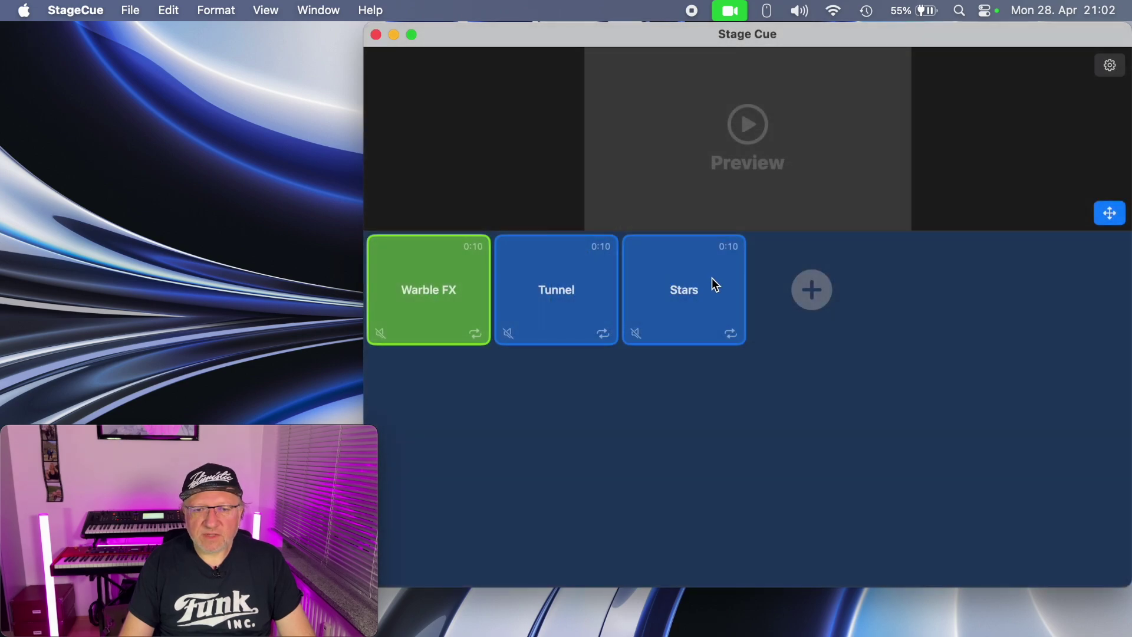
left_click_drag(714, 281, 603, 278)
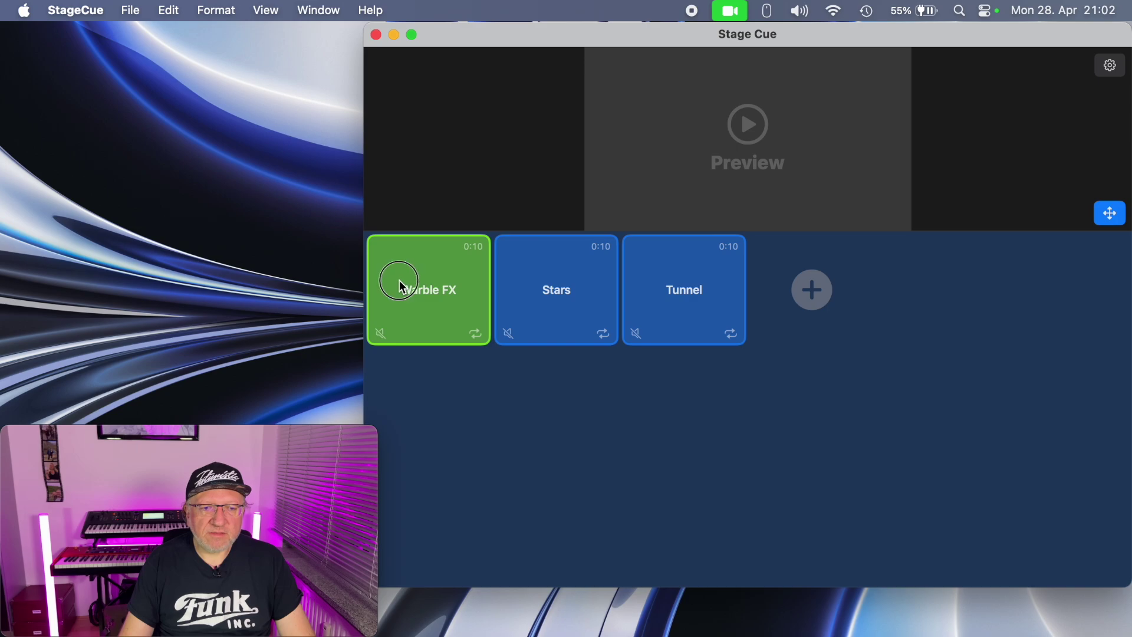
left_click_drag(399, 281, 447, 291)
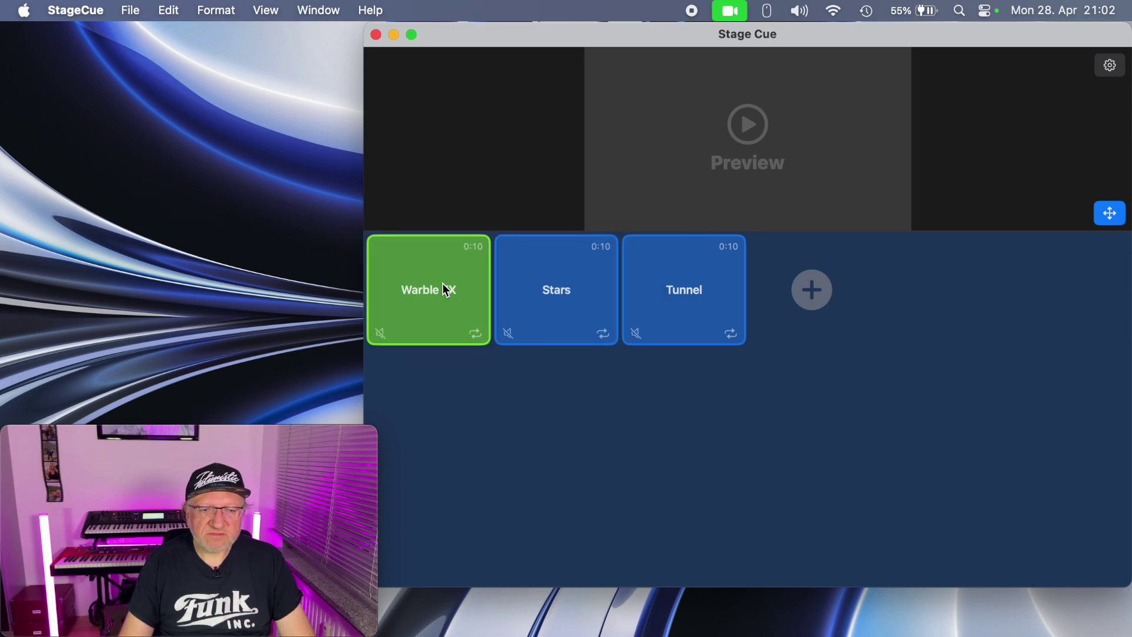
left_click(1110, 213)
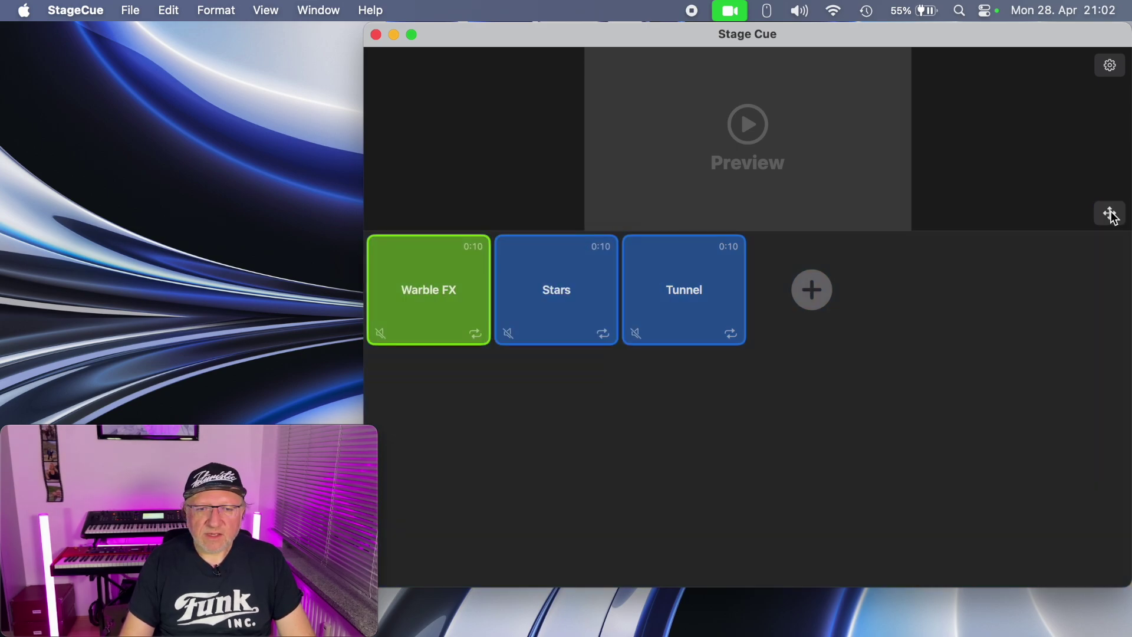
left_click(557, 290)
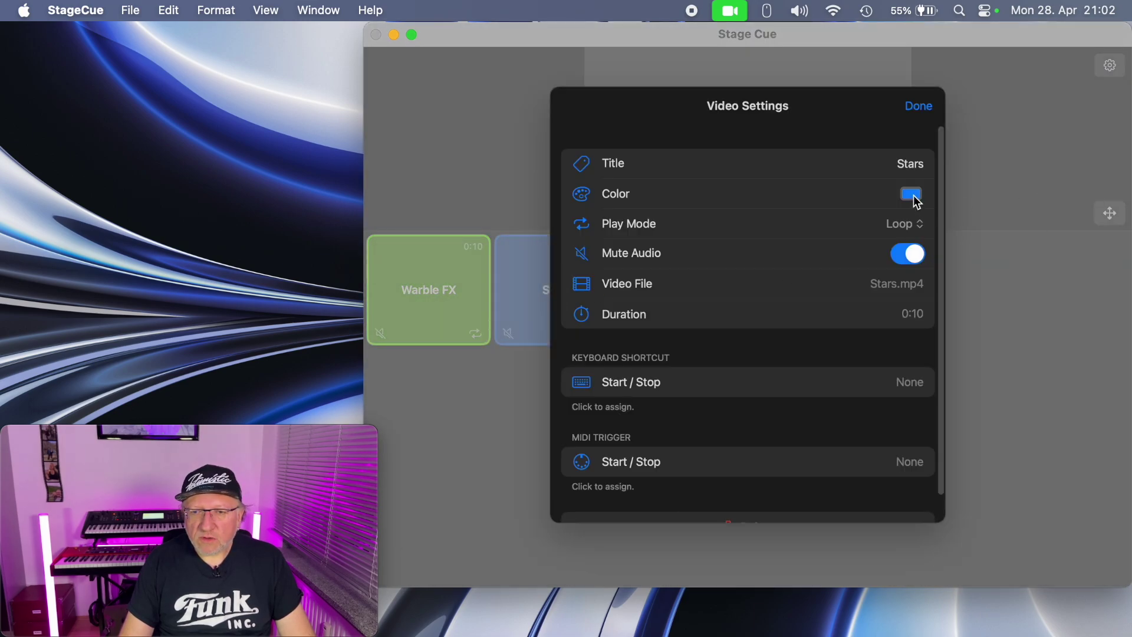
Step: Colour the Stars cue red and set its Play Mode to Play Next
left_click(911, 194)
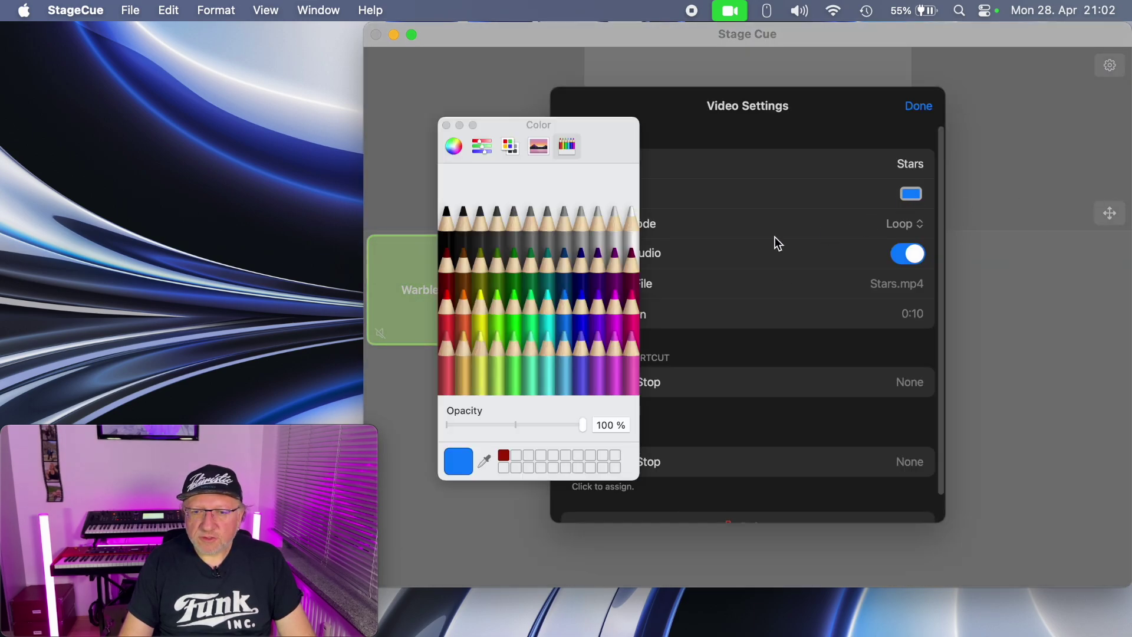
left_click(446, 317)
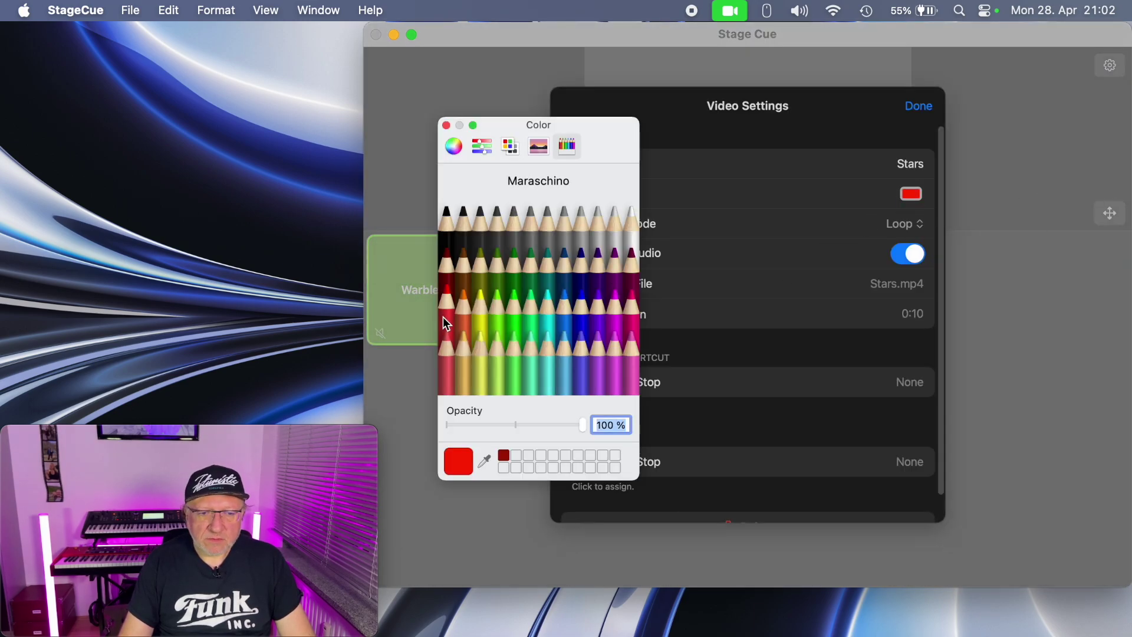
left_click(446, 125)
left_click(904, 225)
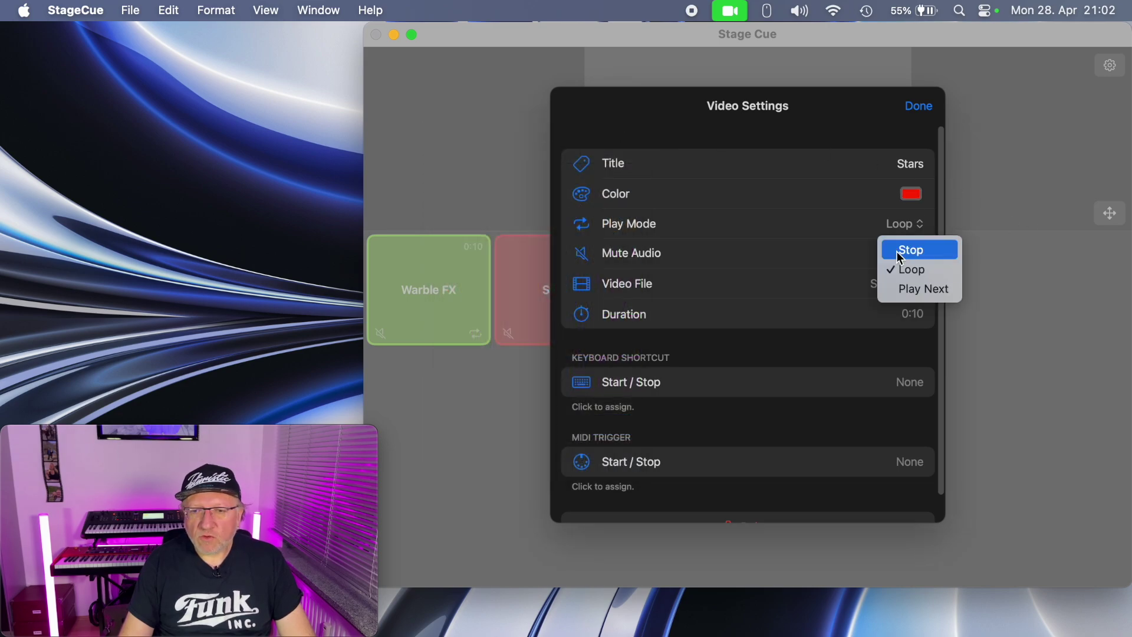
left_click(915, 287)
left_click(926, 108)
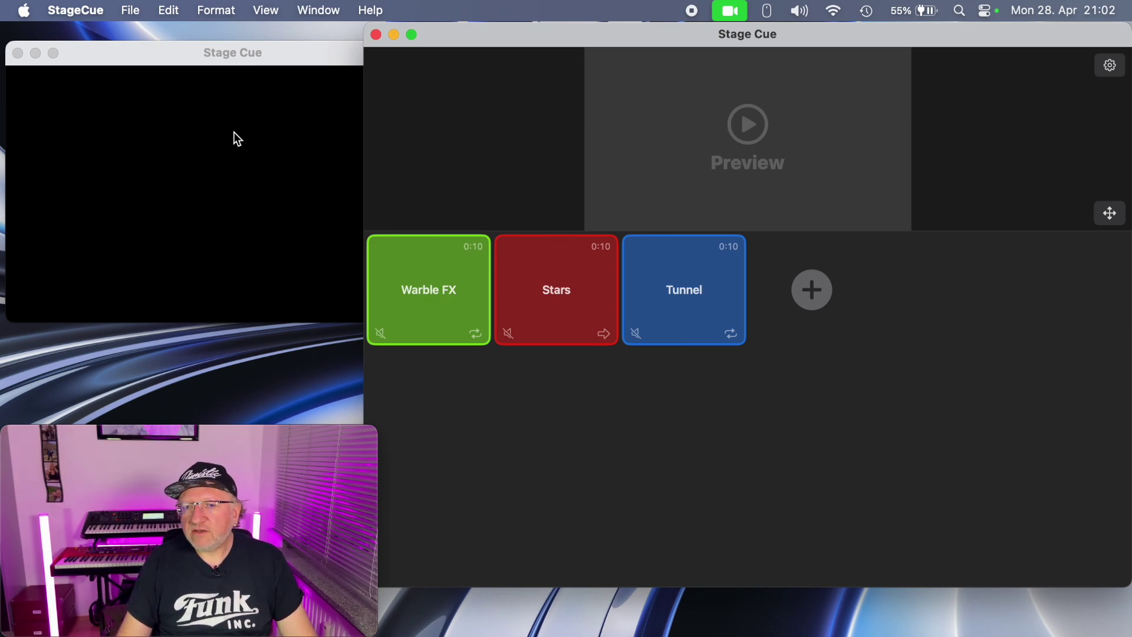
Step: Set the board's Pause Image to Logo.png imported from files
left_click(1112, 68)
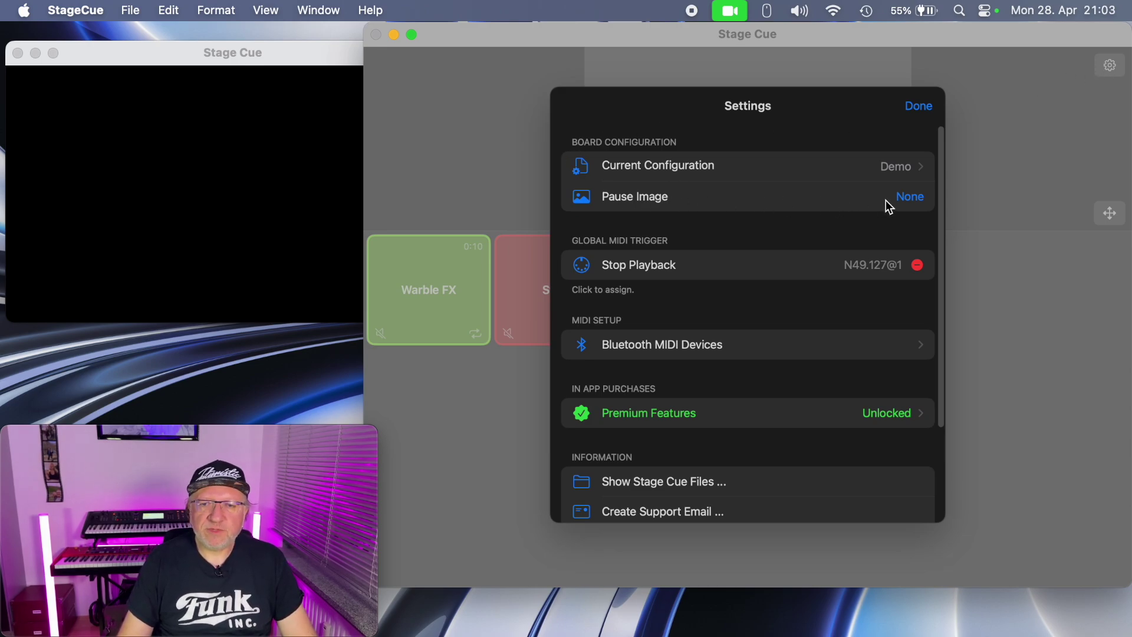
left_click(906, 198)
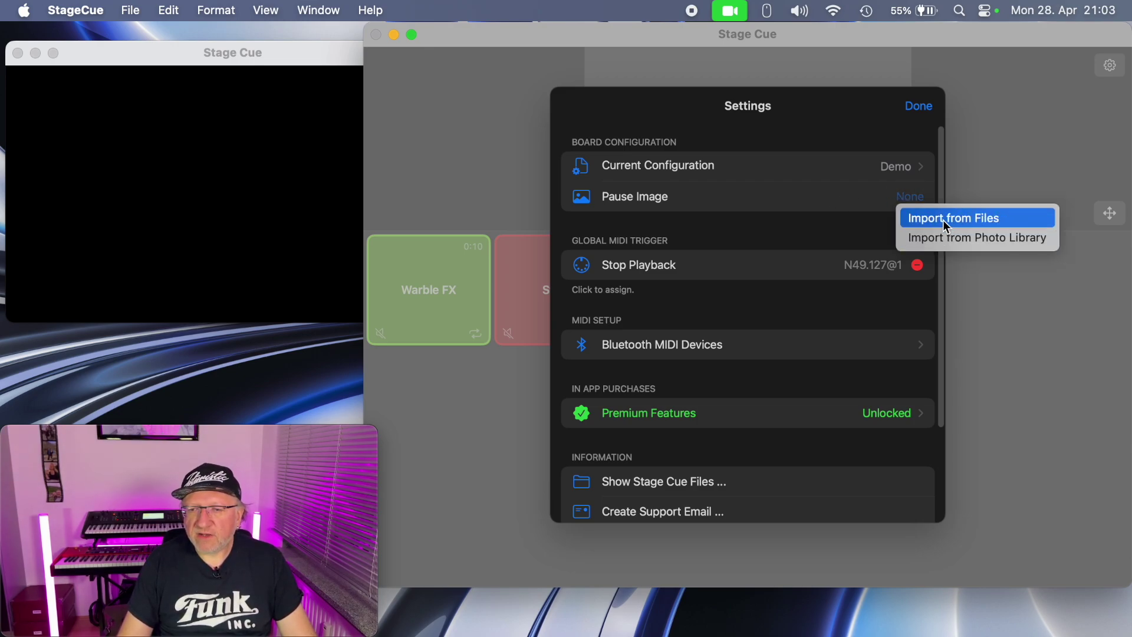
left_click(945, 220)
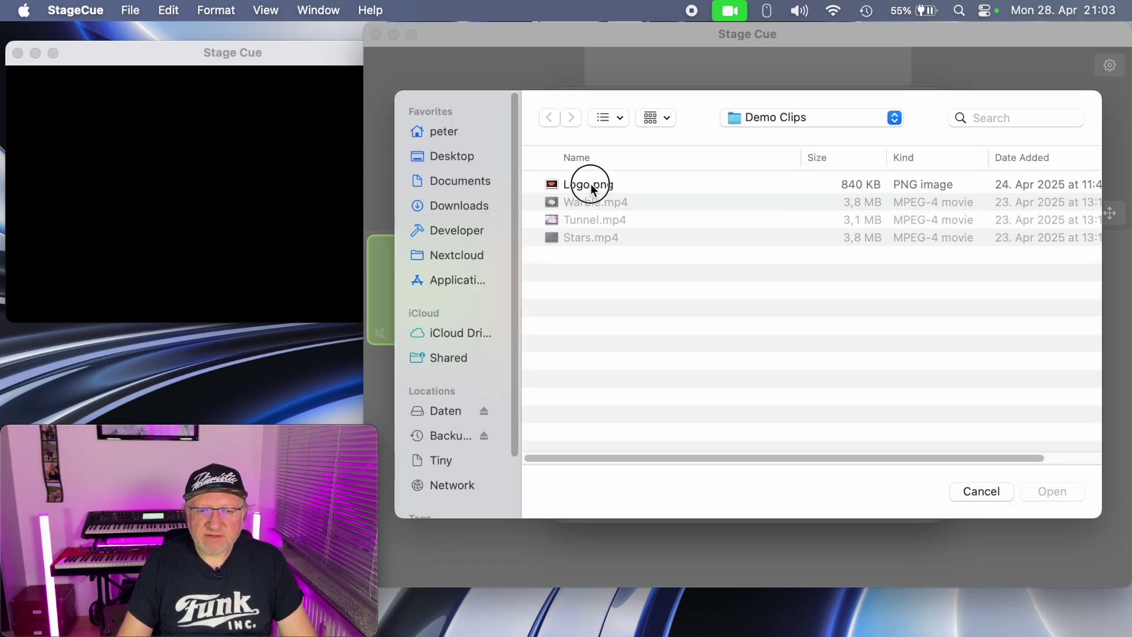
left_click(590, 185)
left_click(1054, 491)
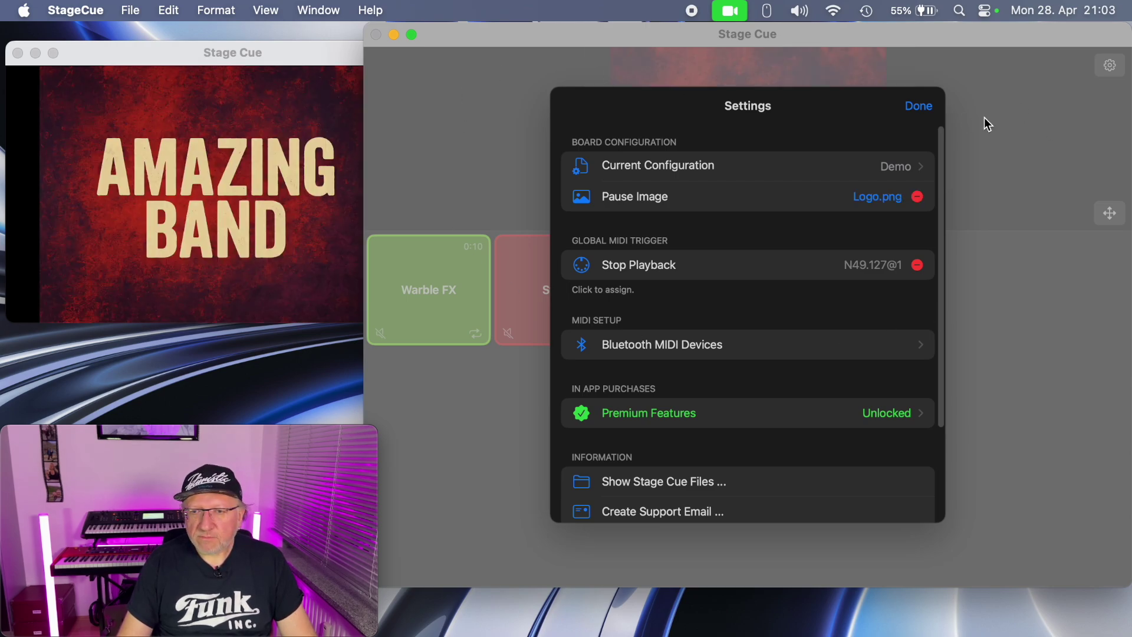
left_click(919, 106)
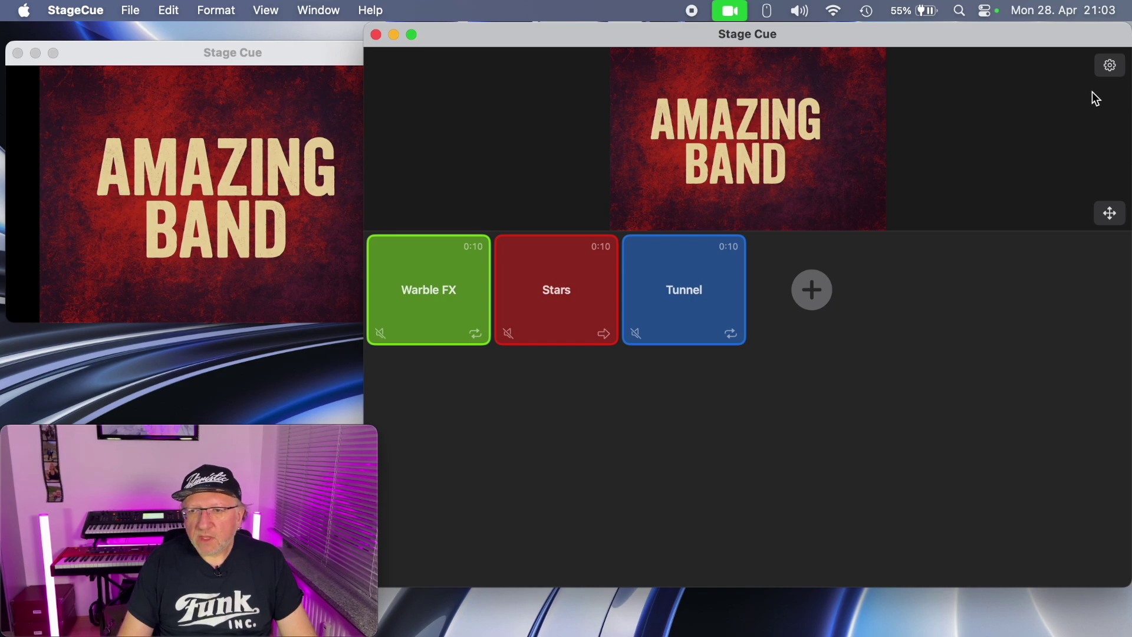
Step: Trigger the Stars, Warble FX and Tunnel cues, then stop Warble FX to restore the AMAZING BAND logo
left_click(539, 279)
left_click(440, 283)
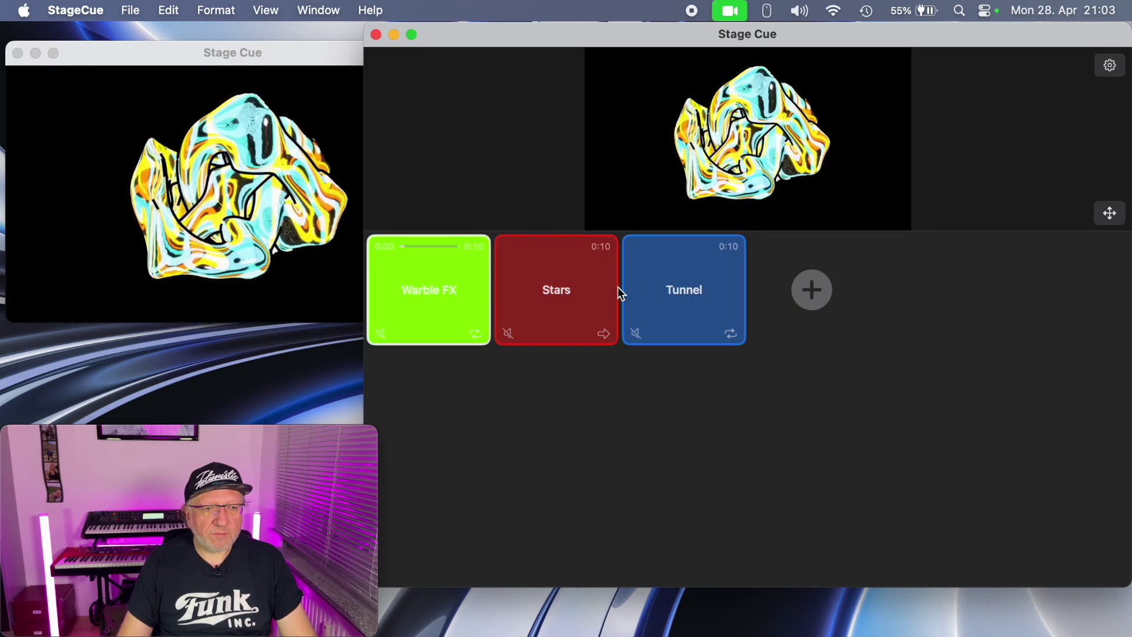
left_click(684, 288)
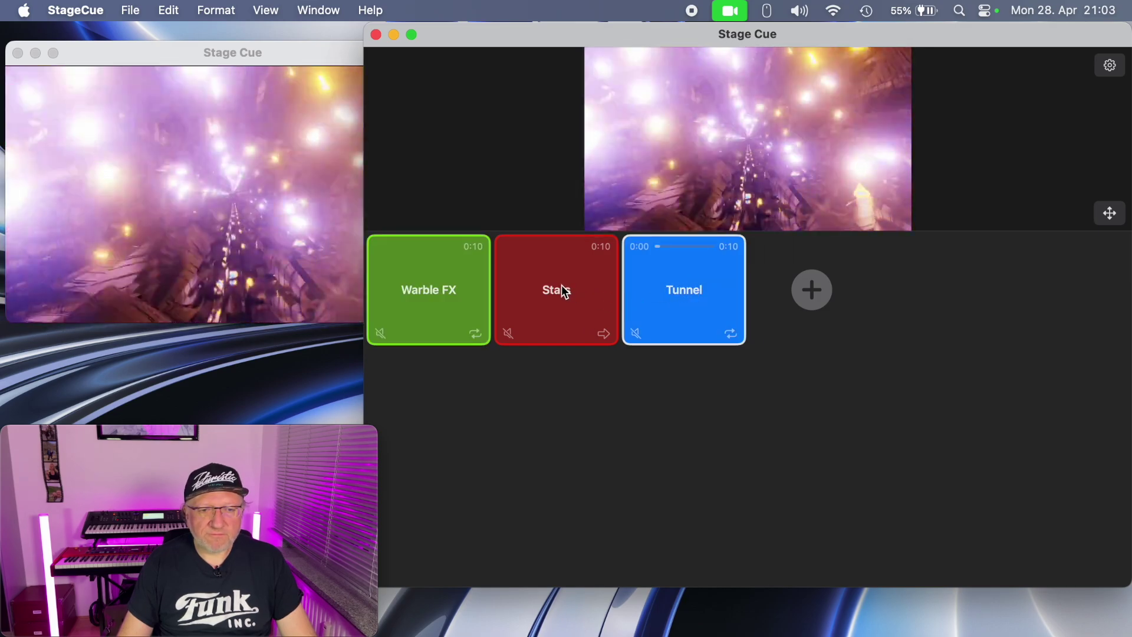
left_click(565, 291)
left_click(423, 295)
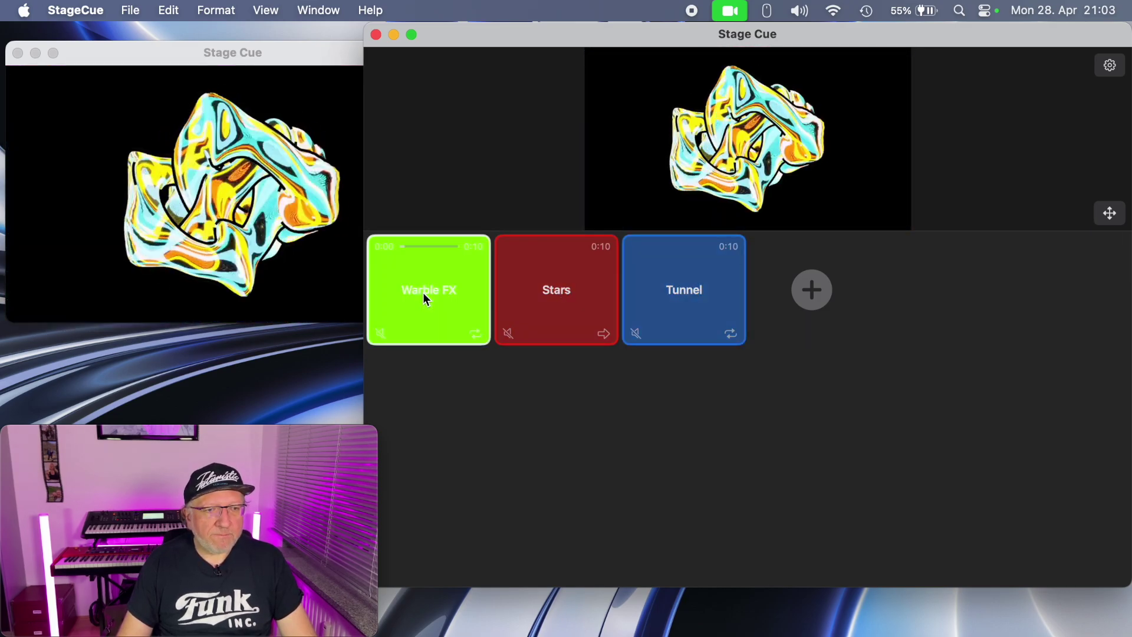
left_click(422, 288)
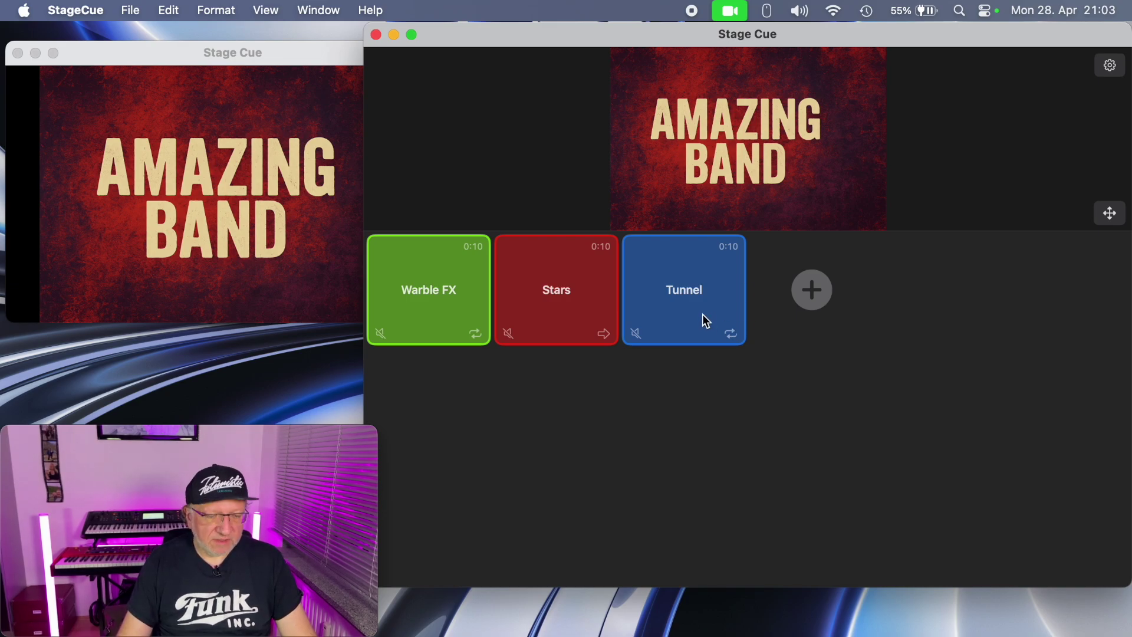
left_click(443, 292)
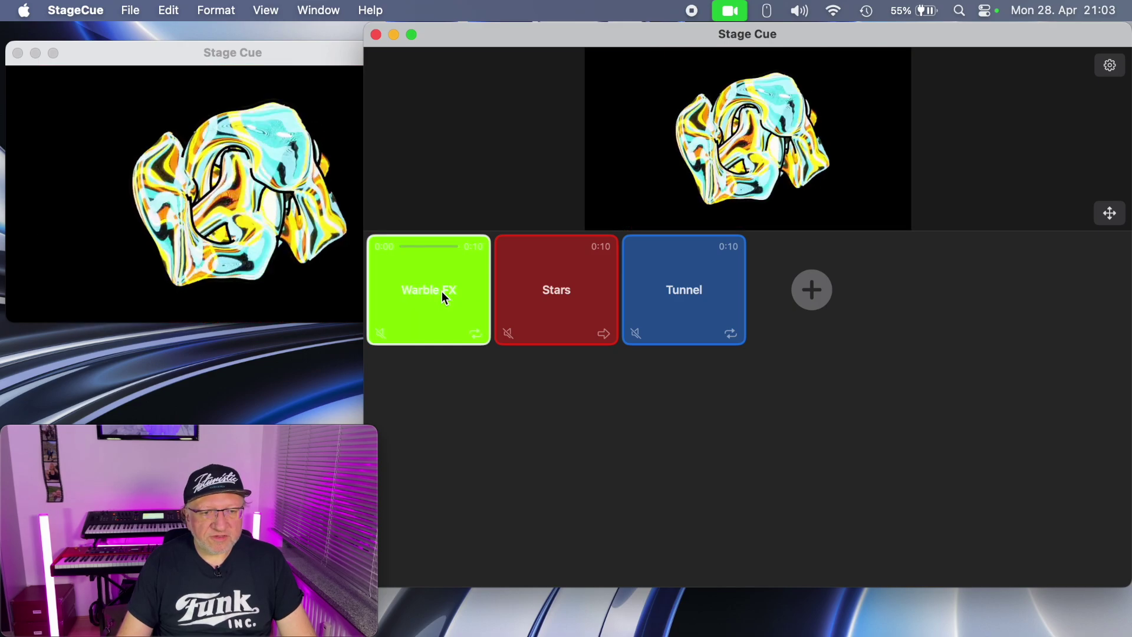
left_click(441, 291)
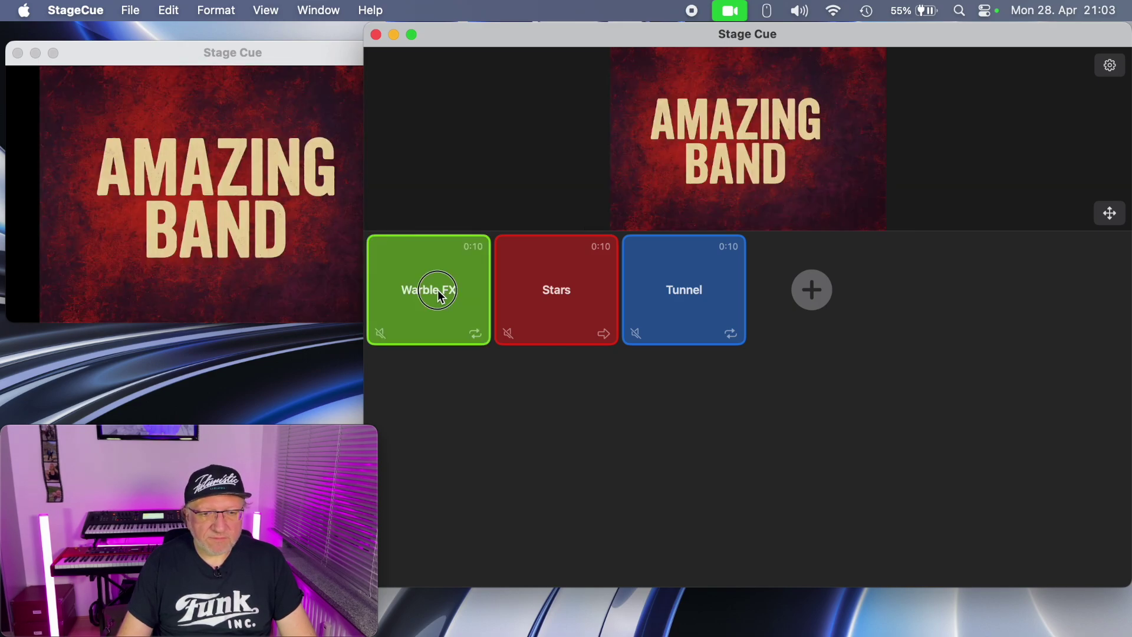
Step: Give the Stars cue the Start/Stop keyboard shortcut 2
double_click(441, 295)
left_click(919, 106)
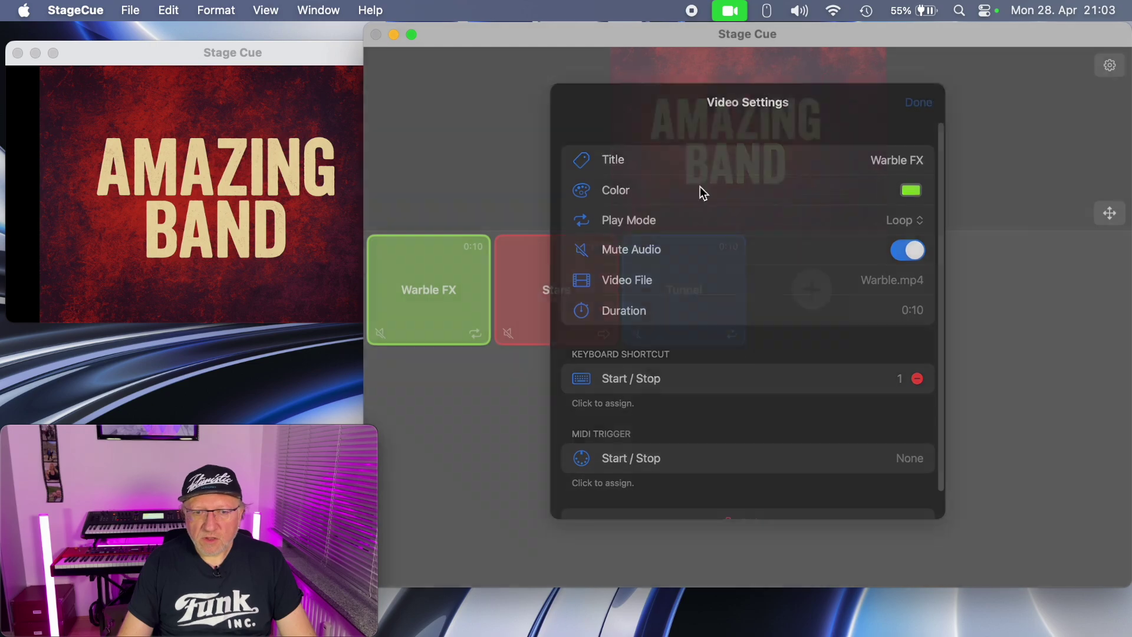
double_click(574, 296)
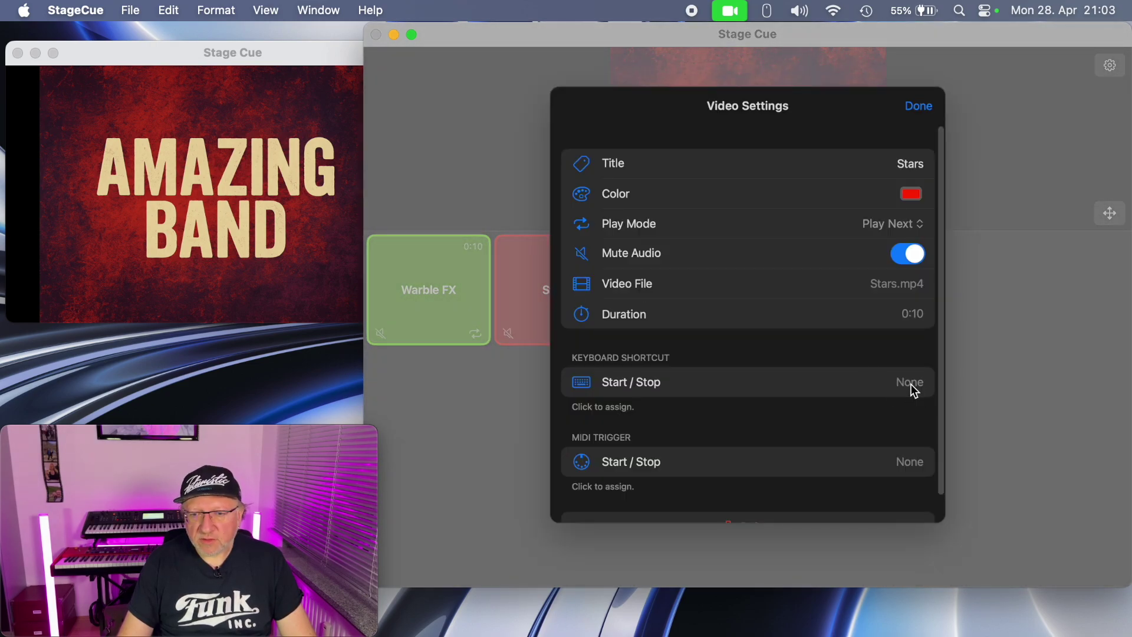
left_click(911, 384)
key("2")
left_click(908, 109)
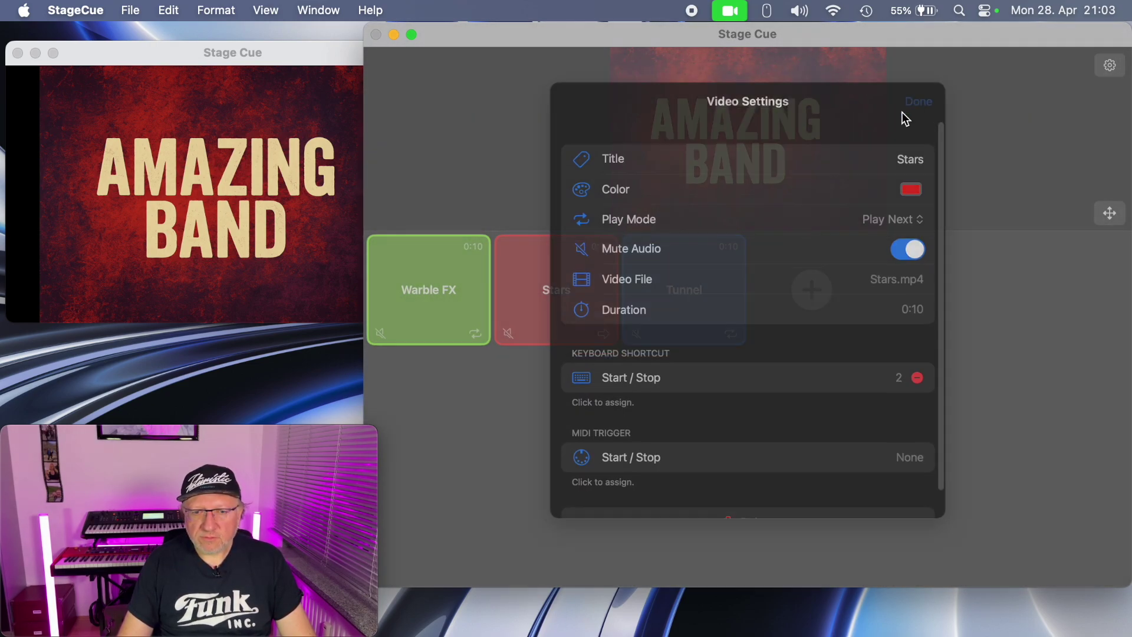
Step: Give the Tunnel cue the Start/Stop keyboard shortcut 3
double_click(678, 283)
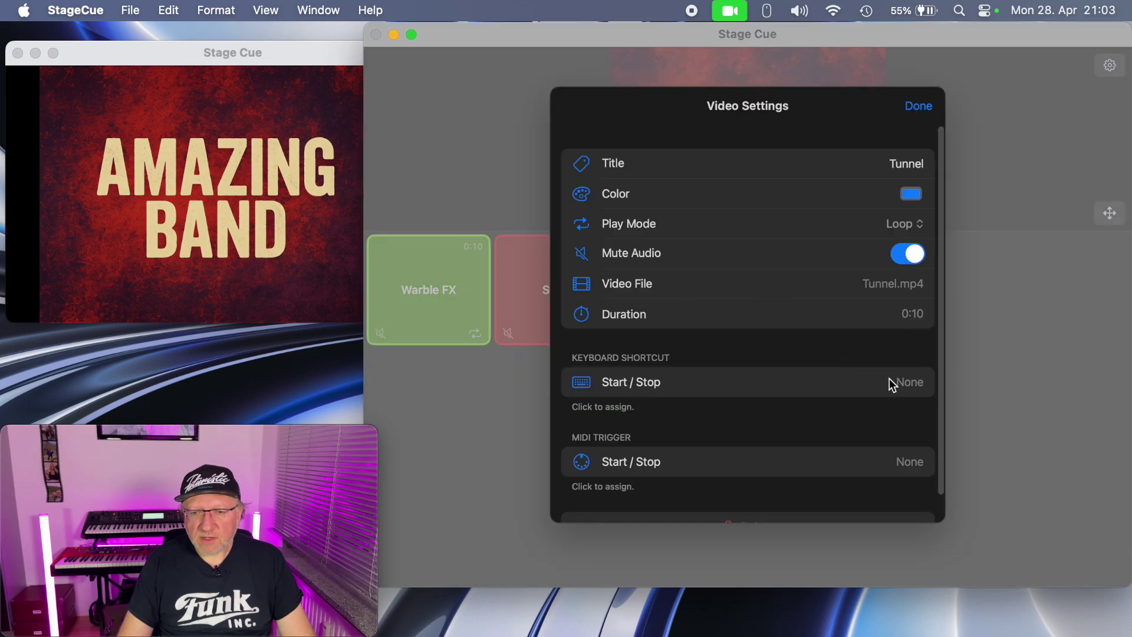
left_click(893, 384)
key("3")
left_click(916, 107)
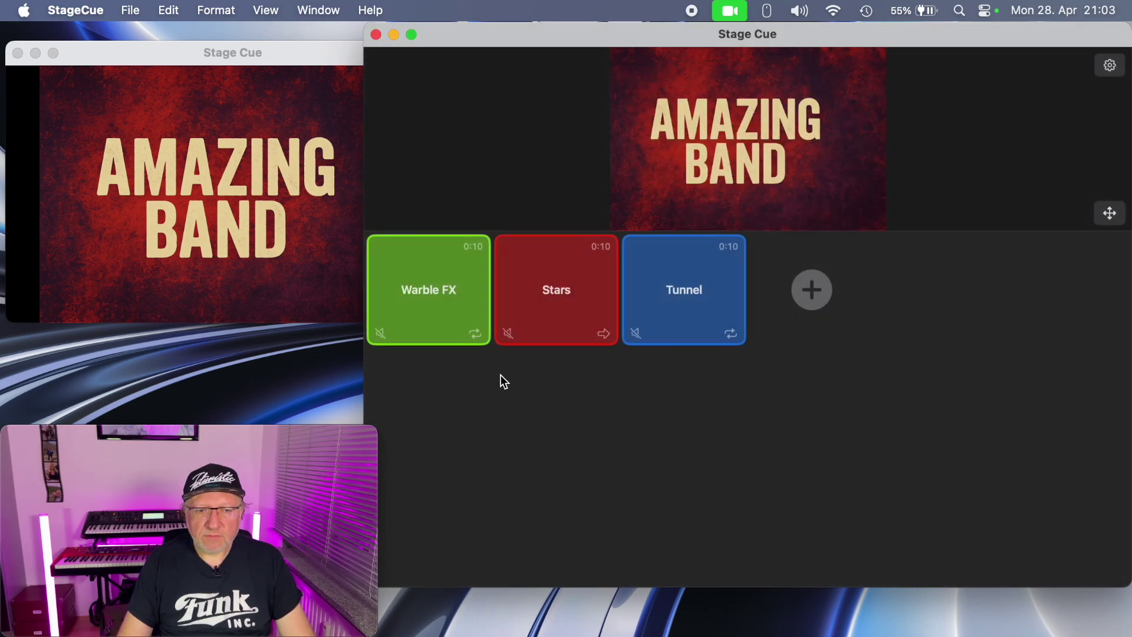
Step: Test shortcuts 1, 2 and 3 to switch between cues, ending with Tunnel playing
key("1")
key("2")
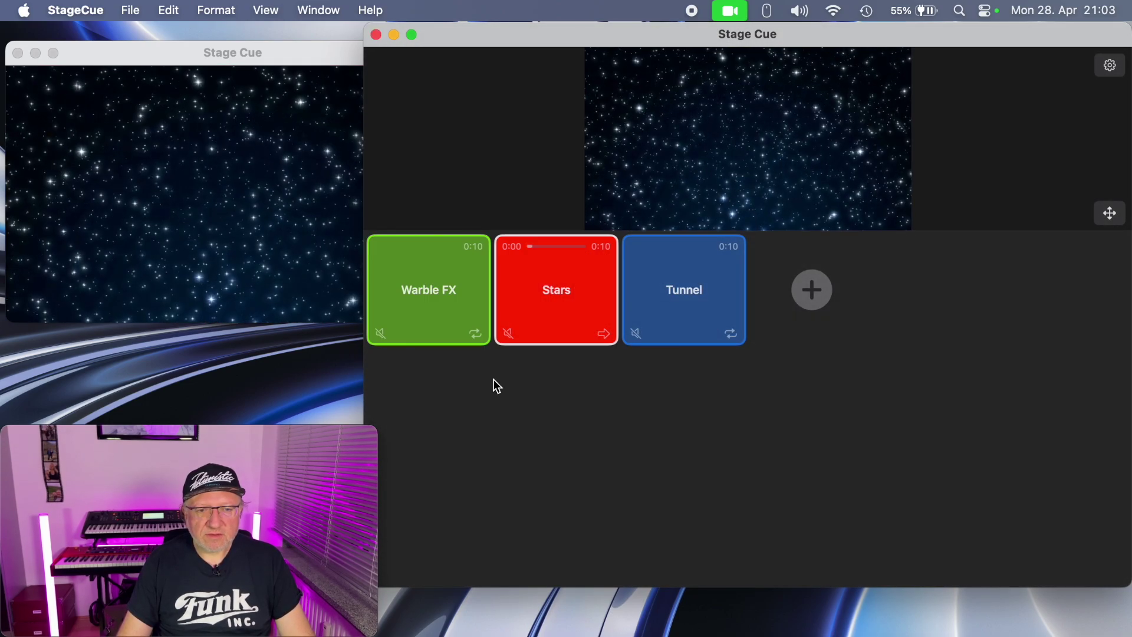
key("3")
key("2")
key("1")
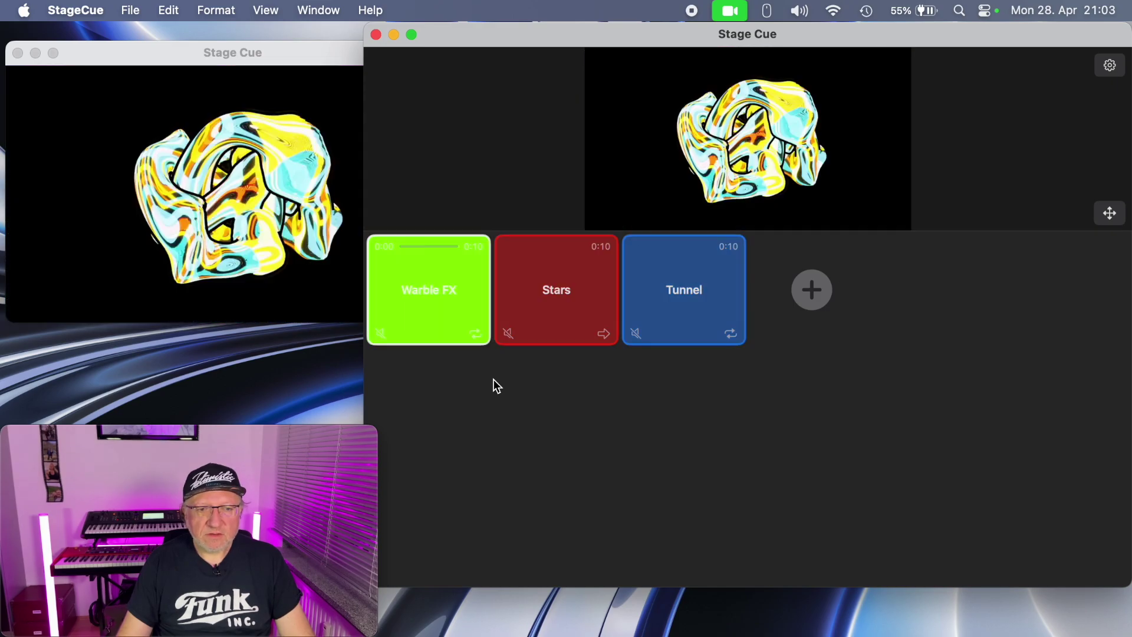
key("2")
key("3")
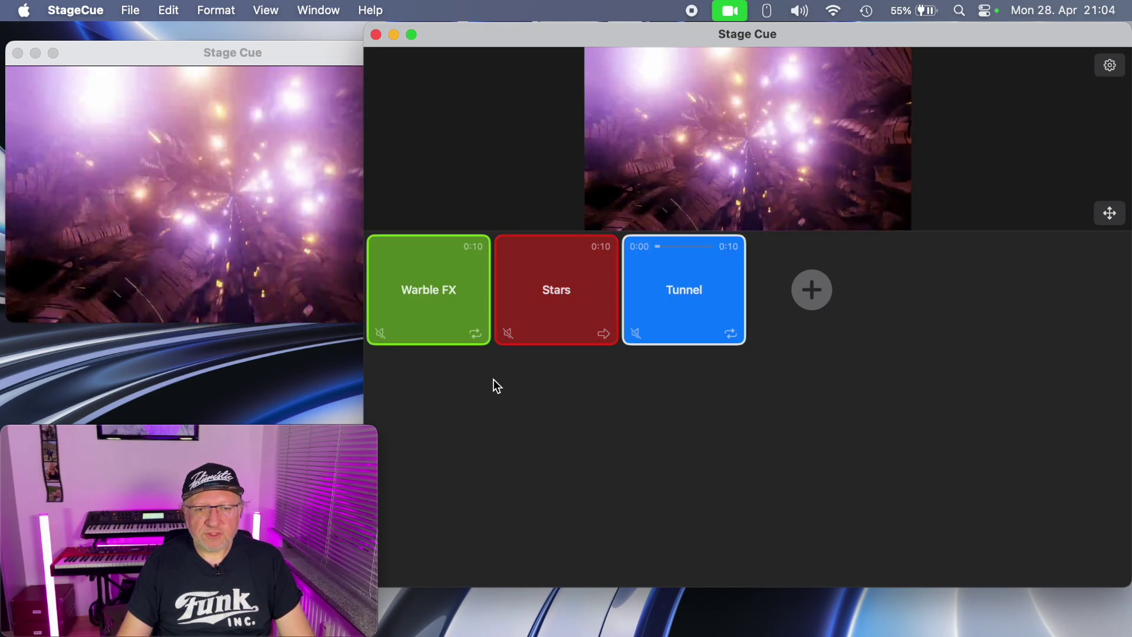
key("3")
key("3")
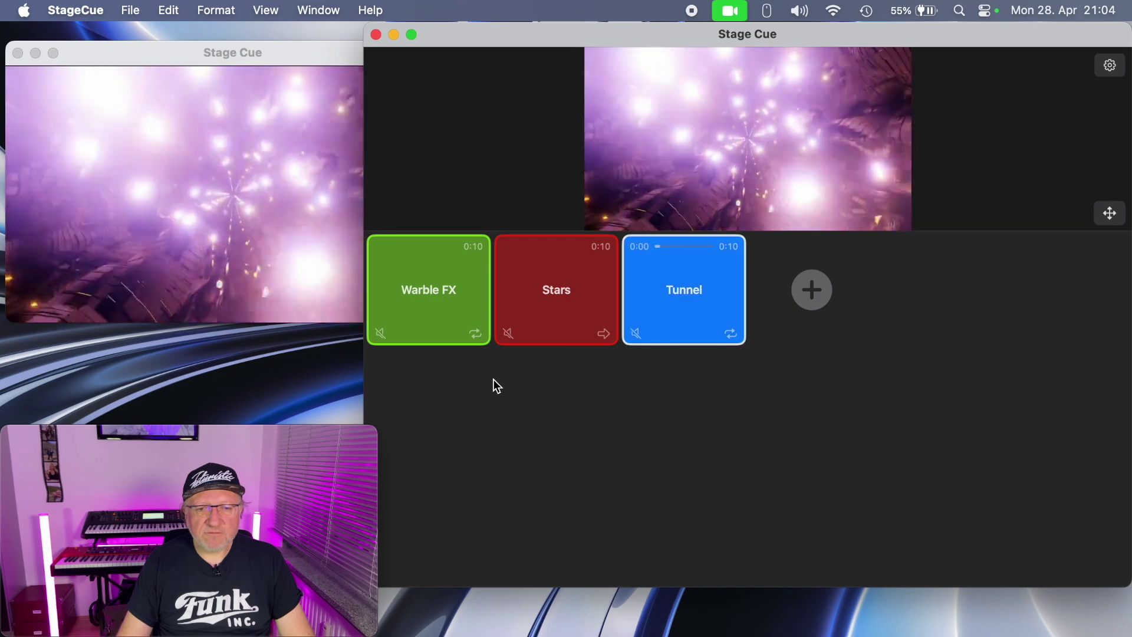
key("3")
key("3")
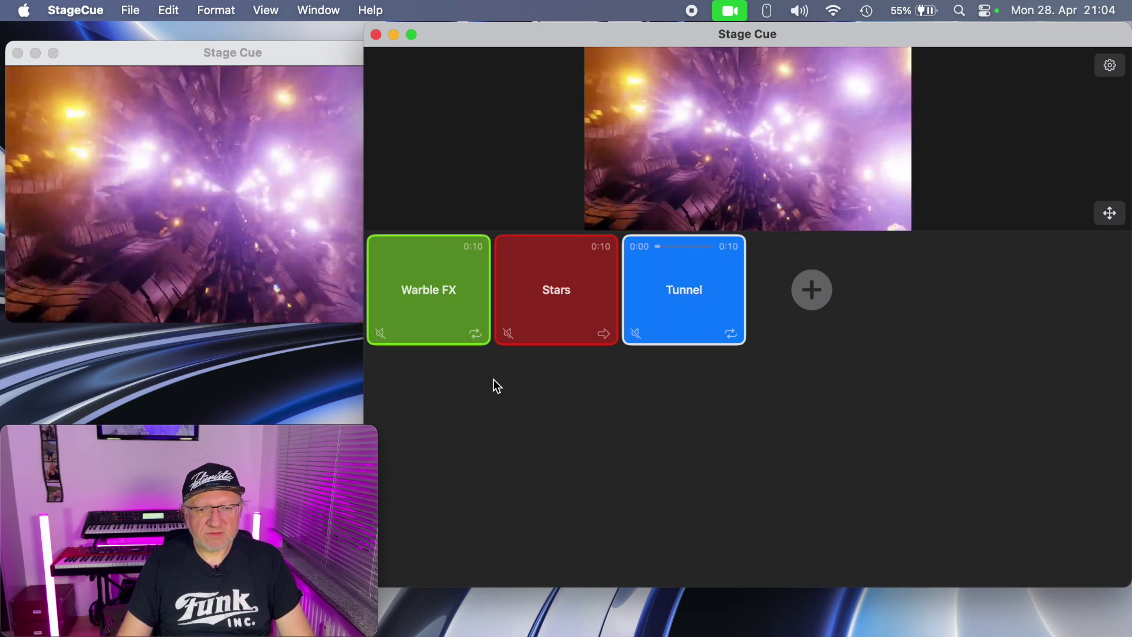
key("3")
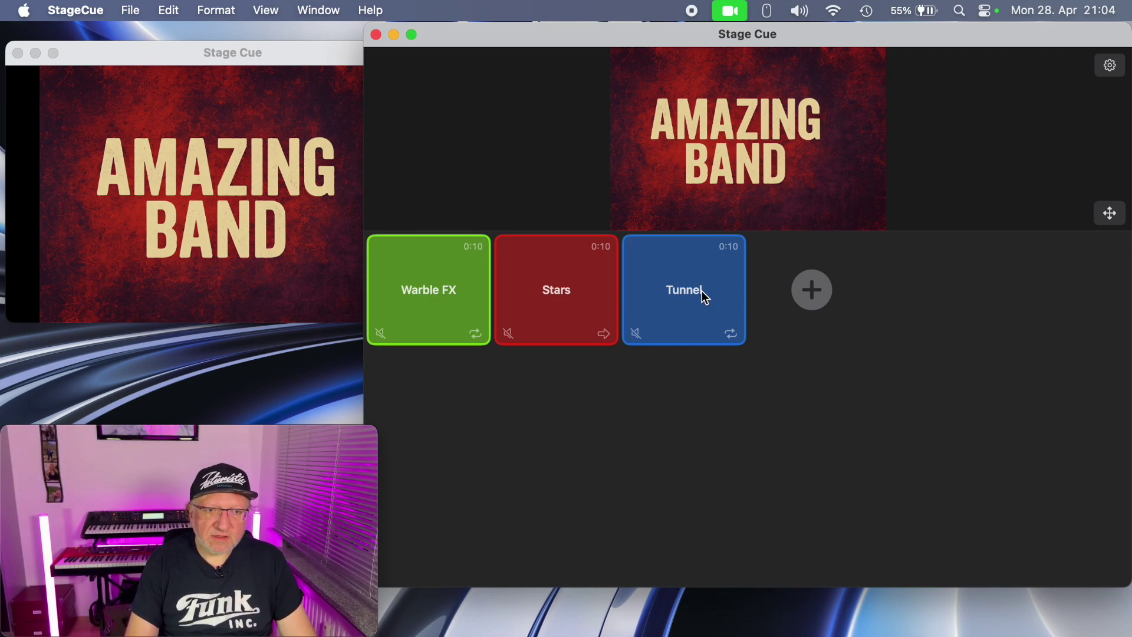
Step: Launch Audio MIDI Setup by Spotlight search 'audio' and open MIDI Network Setup
key("super+space")
type("audio")
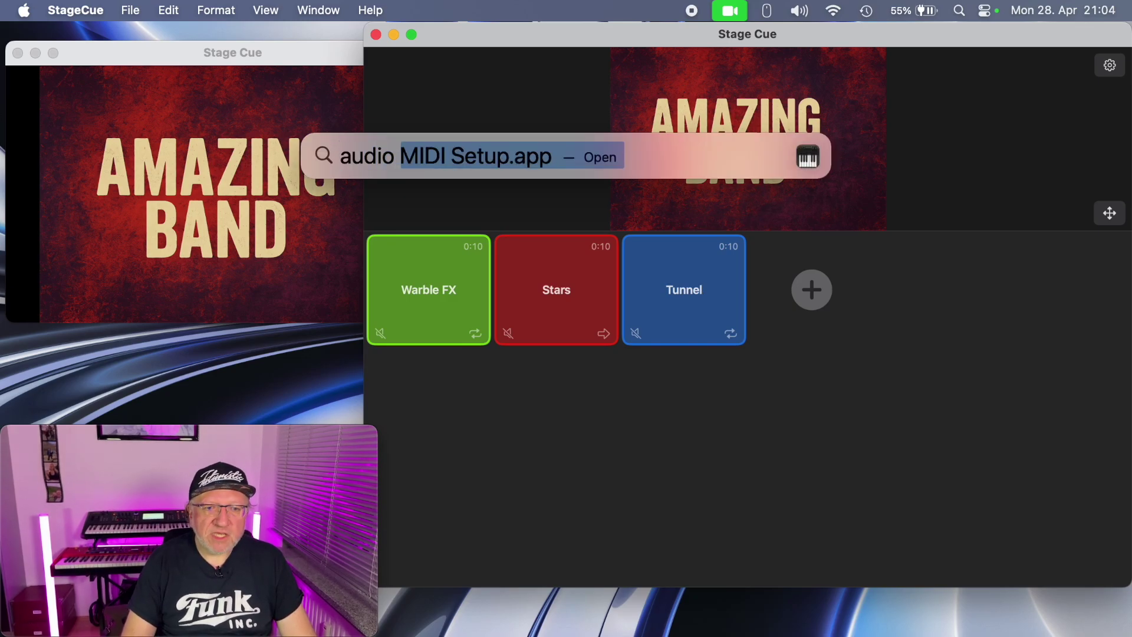
key("Return")
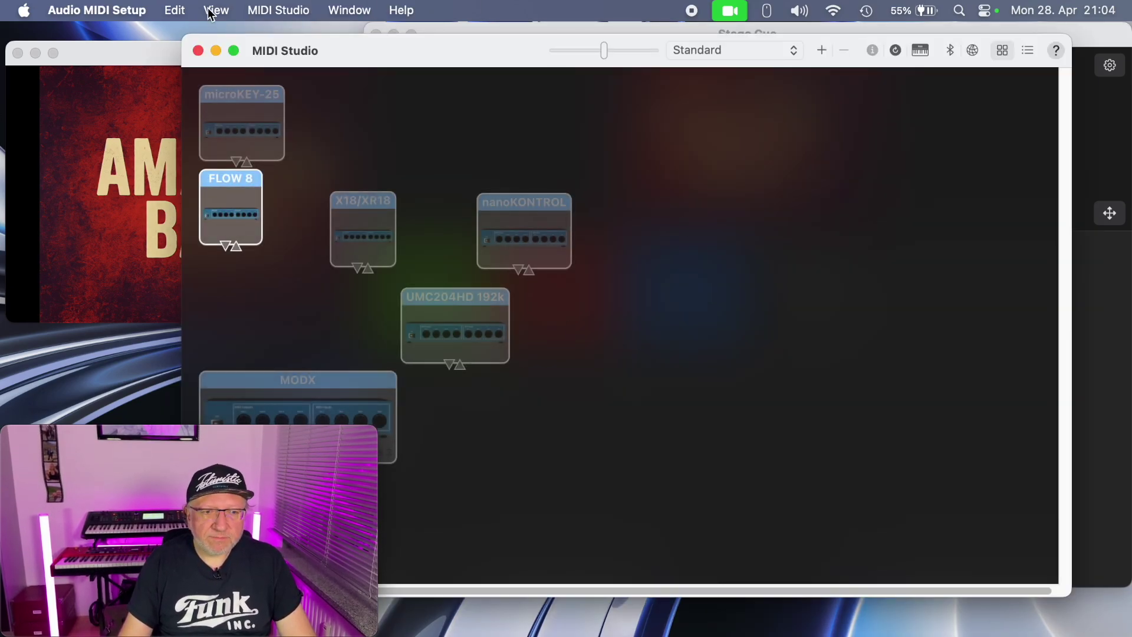
left_click(274, 8)
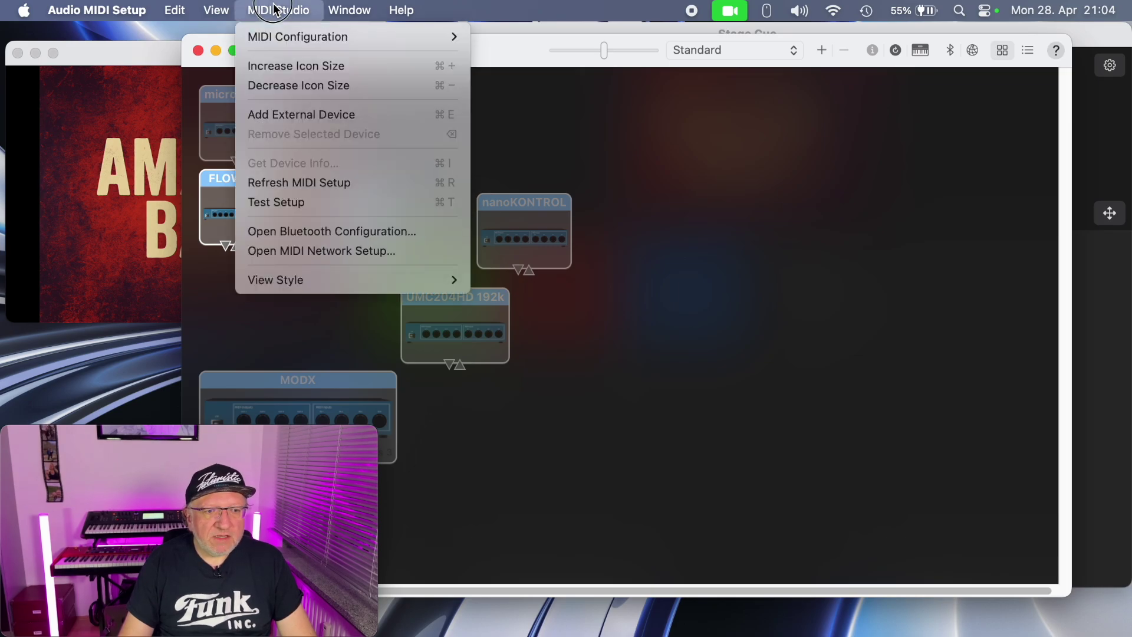
left_click(361, 250)
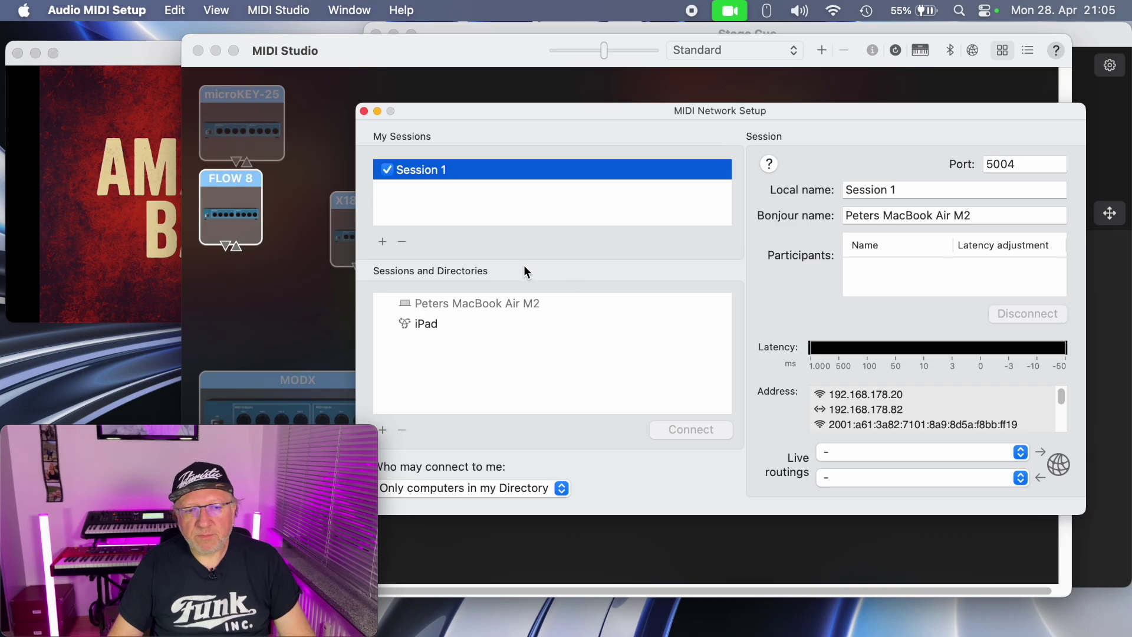
Step: Connect the iPad to Session 1, then close MIDI Network Setup and the MIDI Studio window
left_click(425, 324)
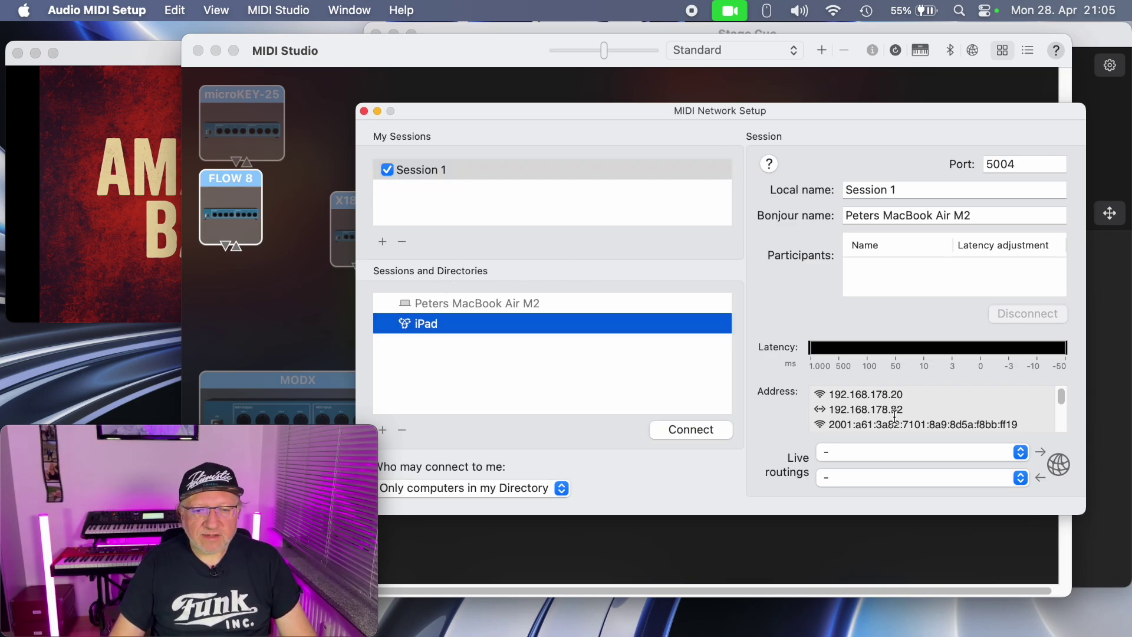
left_click(695, 428)
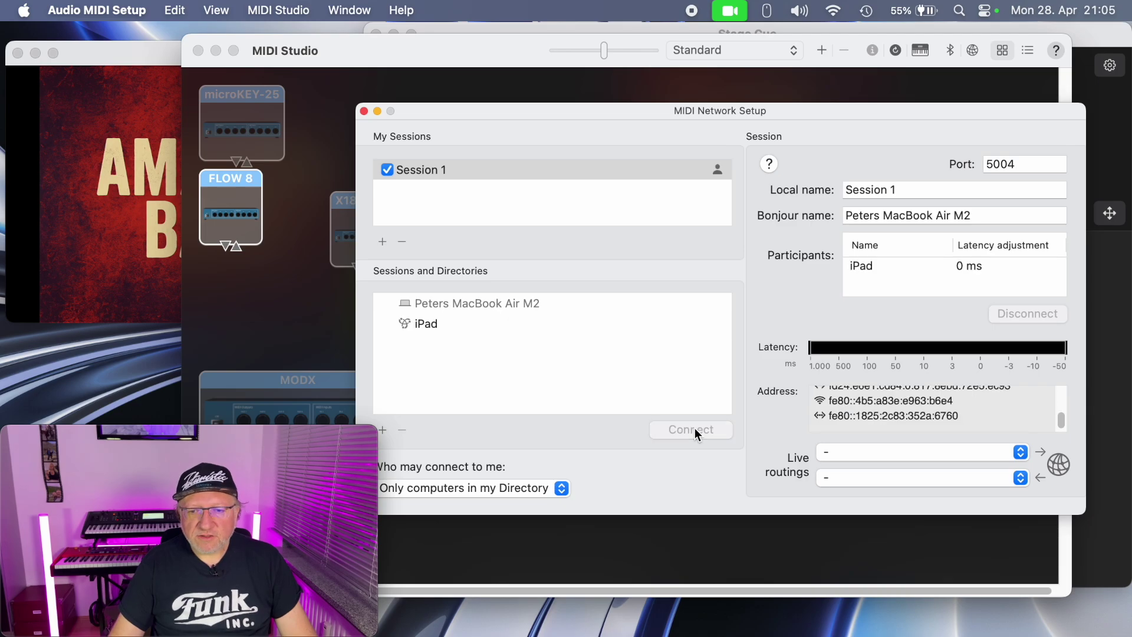
left_click(364, 112)
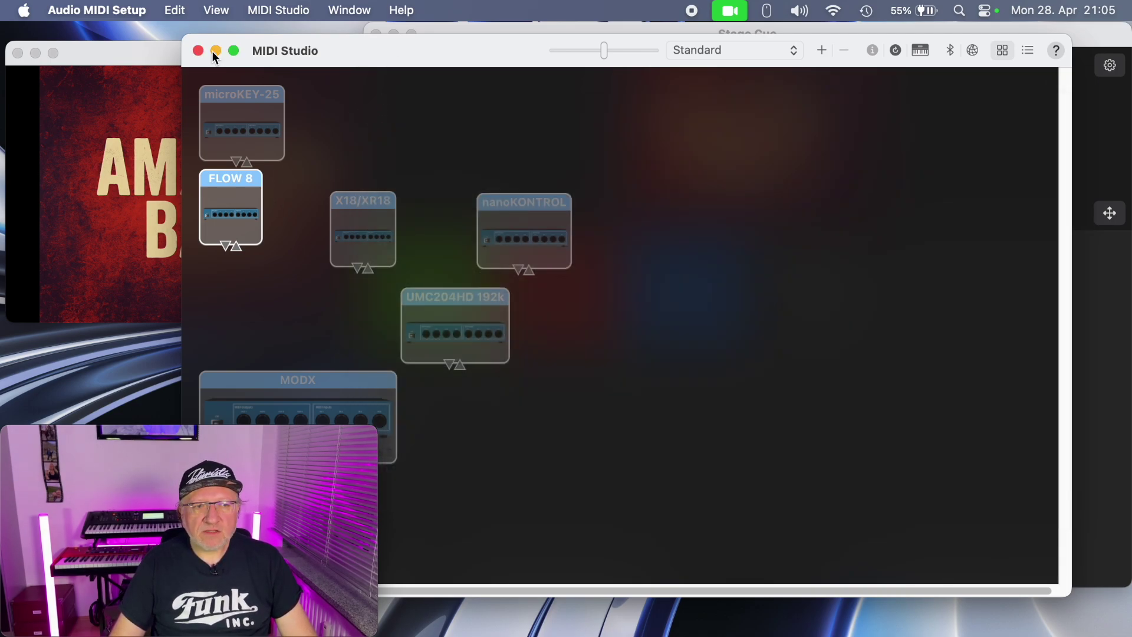
left_click(198, 51)
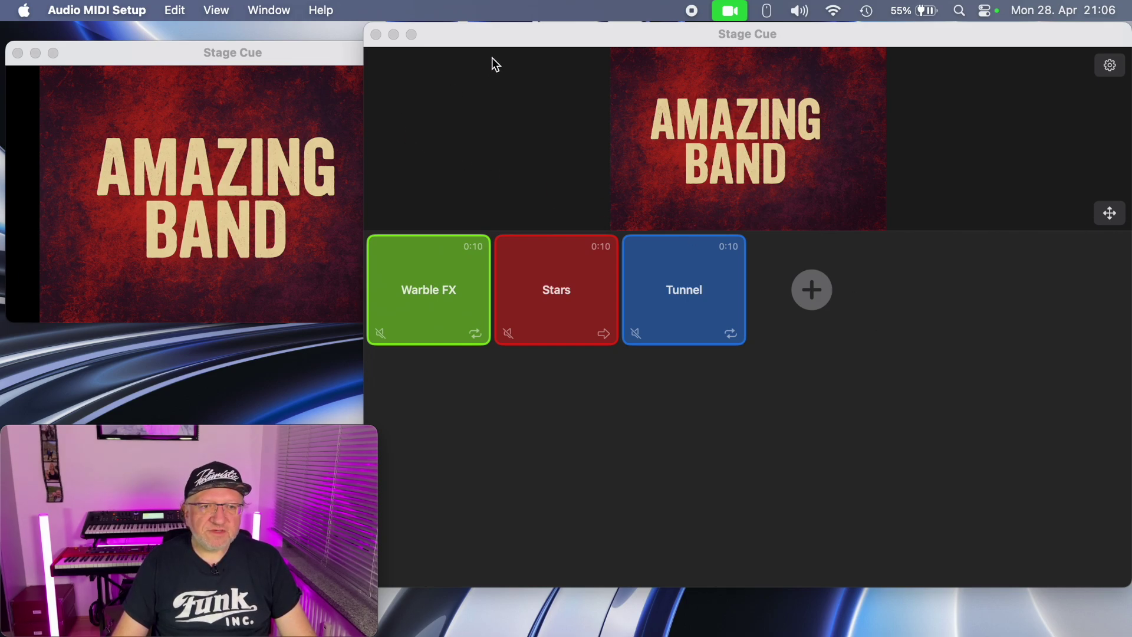
Step: Create a New Video Display, shrink it and place it at lower left below the first output
left_click(291, 58)
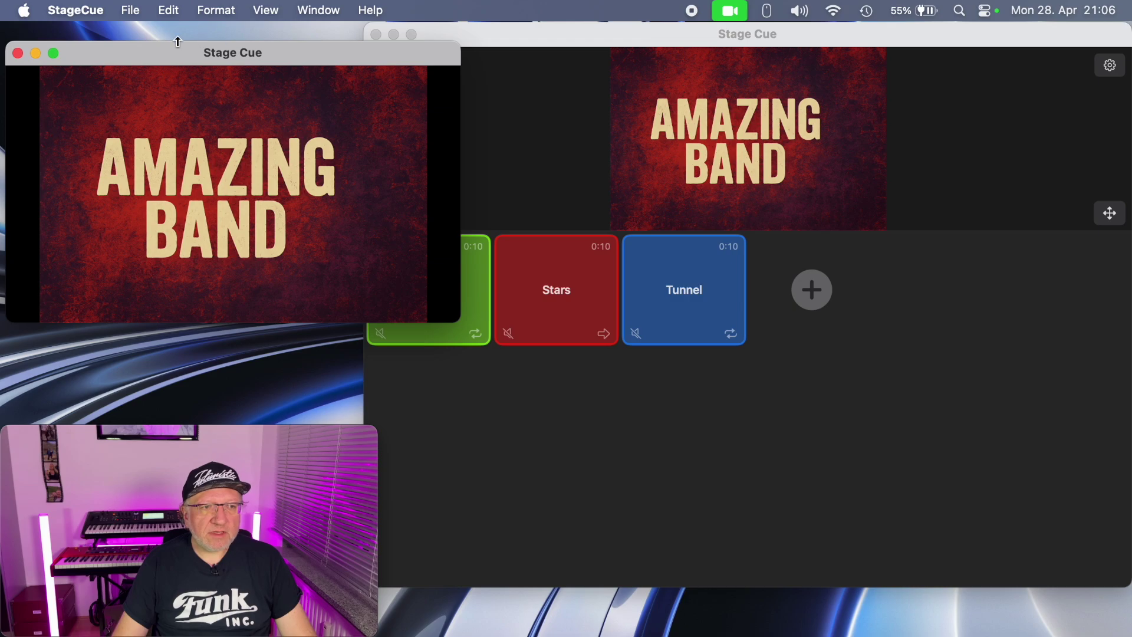
left_click(131, 10)
left_click(149, 34)
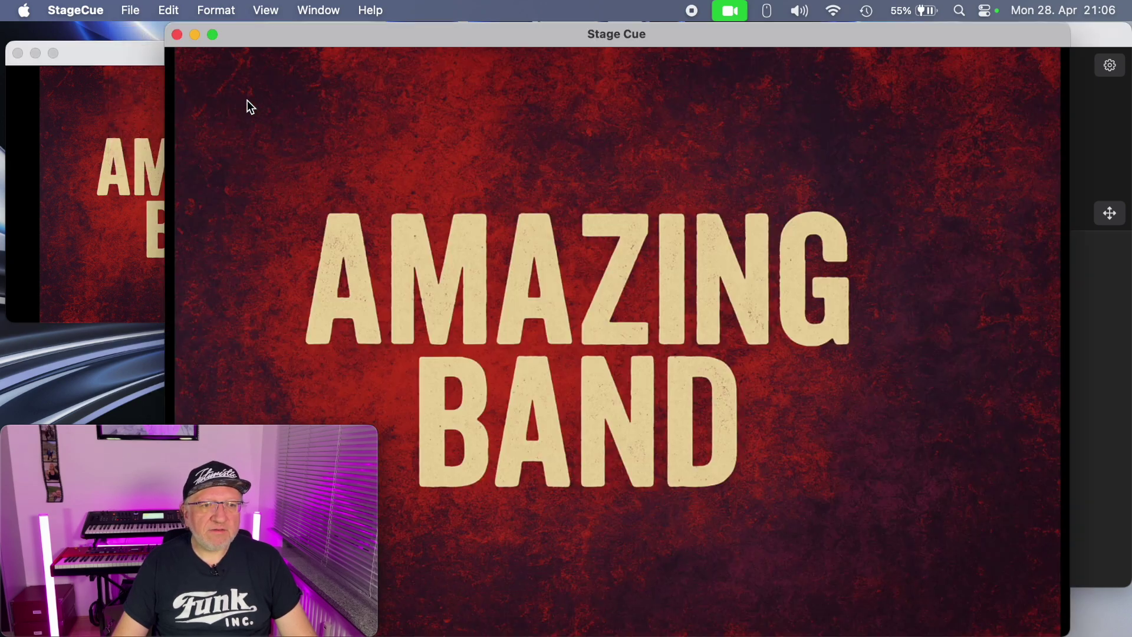
left_click_drag(166, 24, 556, 340)
left_click_drag(707, 348, 177, 355)
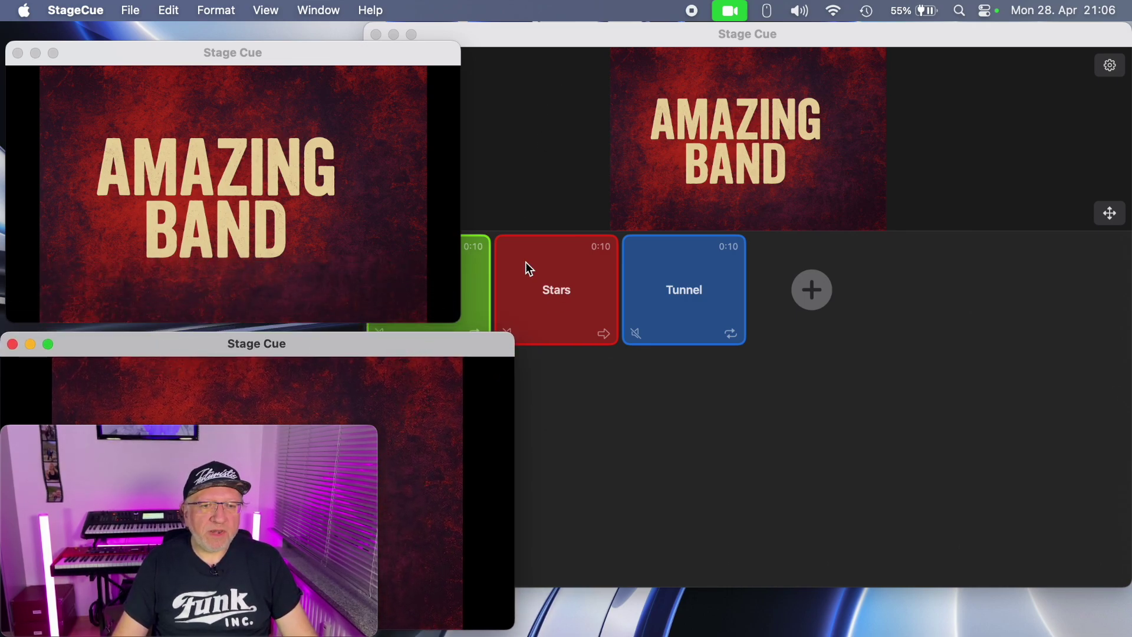
left_click(624, 36)
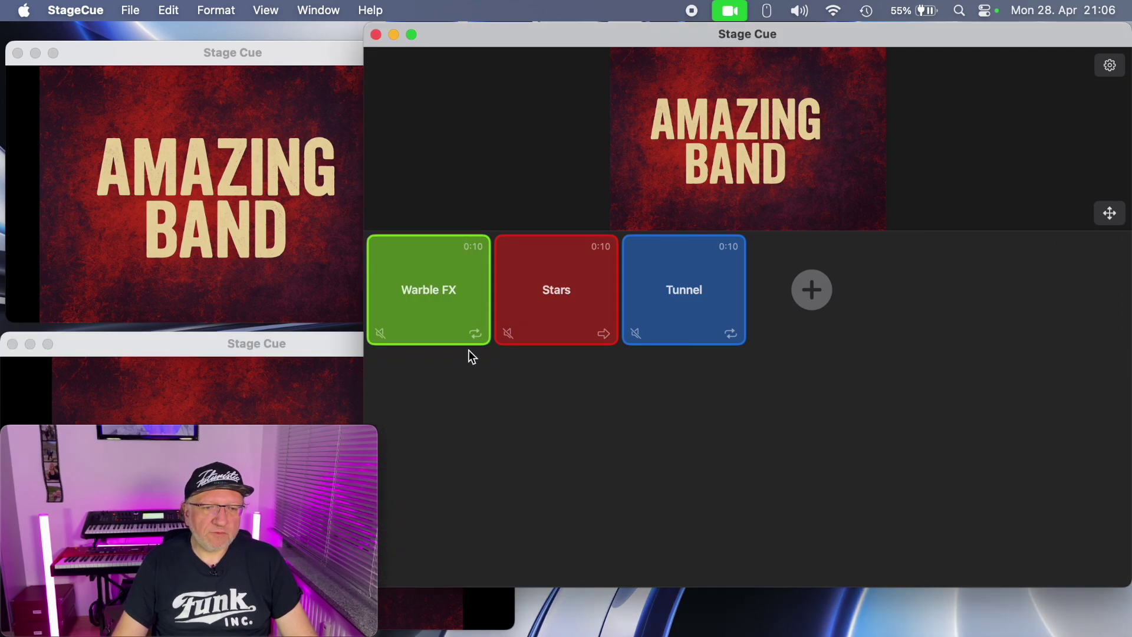